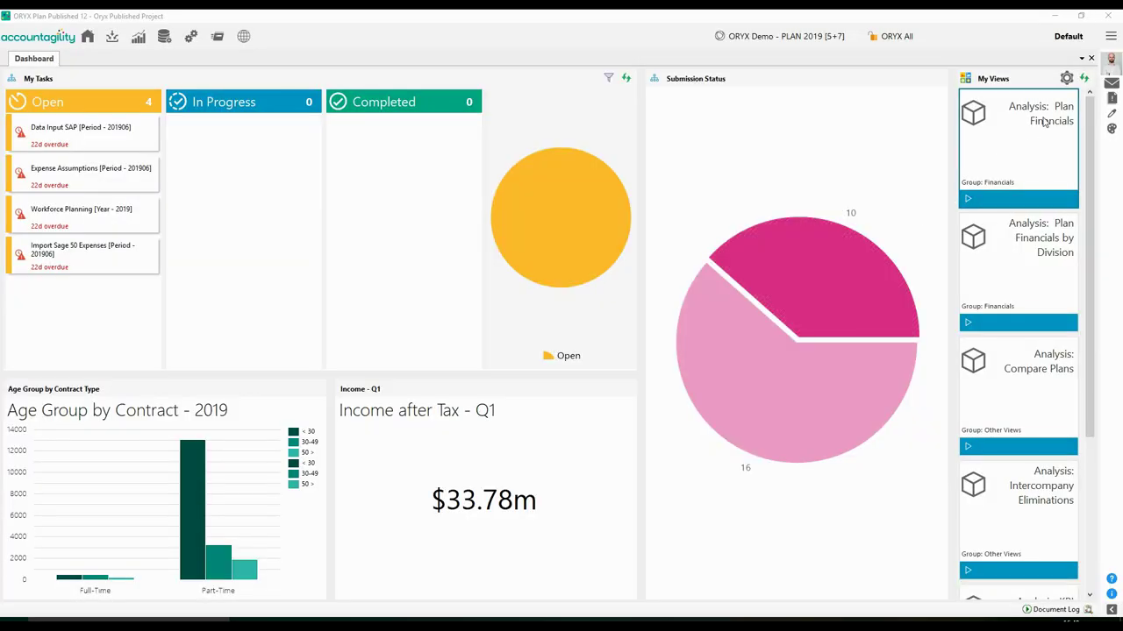
- Add the Income by Region - Q1 chart to the dashboard layout, make it taller, and save the layout
{"action": "left_click", "coordinate": [1108, 59]}
{"action": "left_click", "coordinate": [1053, 60]}
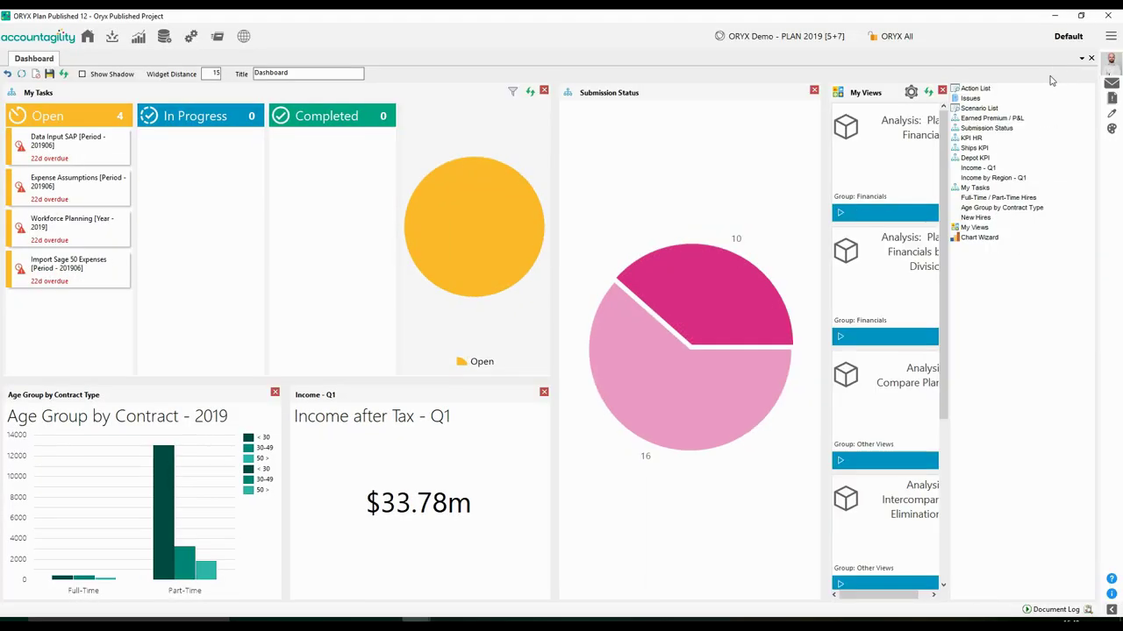
{"action": "left_click_drag", "start_coordinate": [976, 176], "coordinate": [696, 523]}
{"action": "left_click_drag", "start_coordinate": [676, 339], "coordinate": [673, 279]}
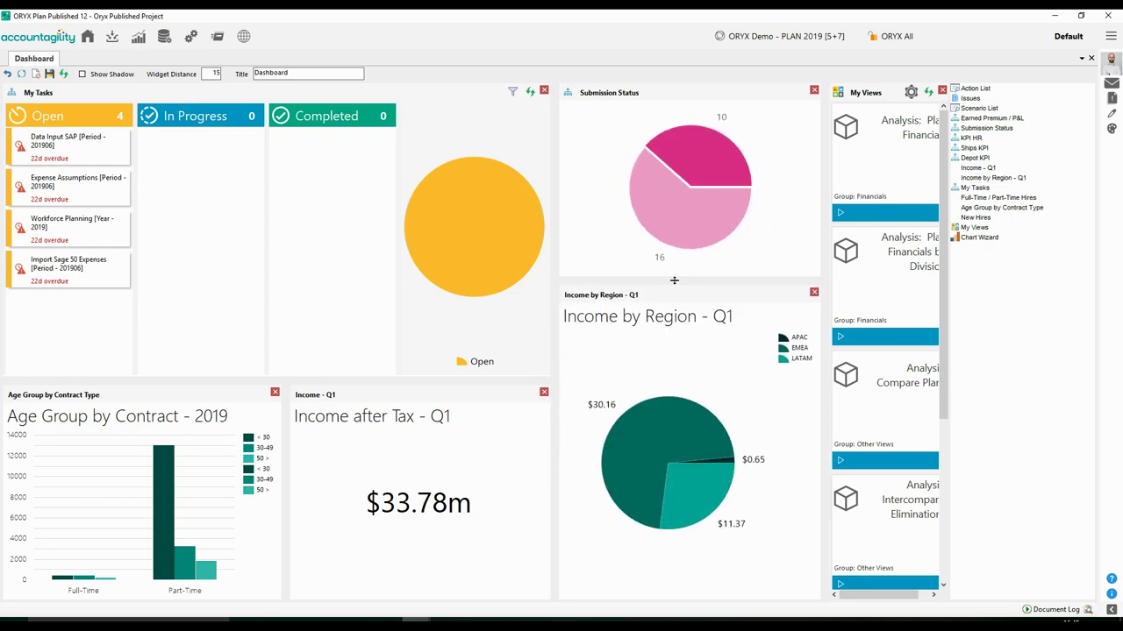
{"action": "left_click", "coordinate": [37, 74]}
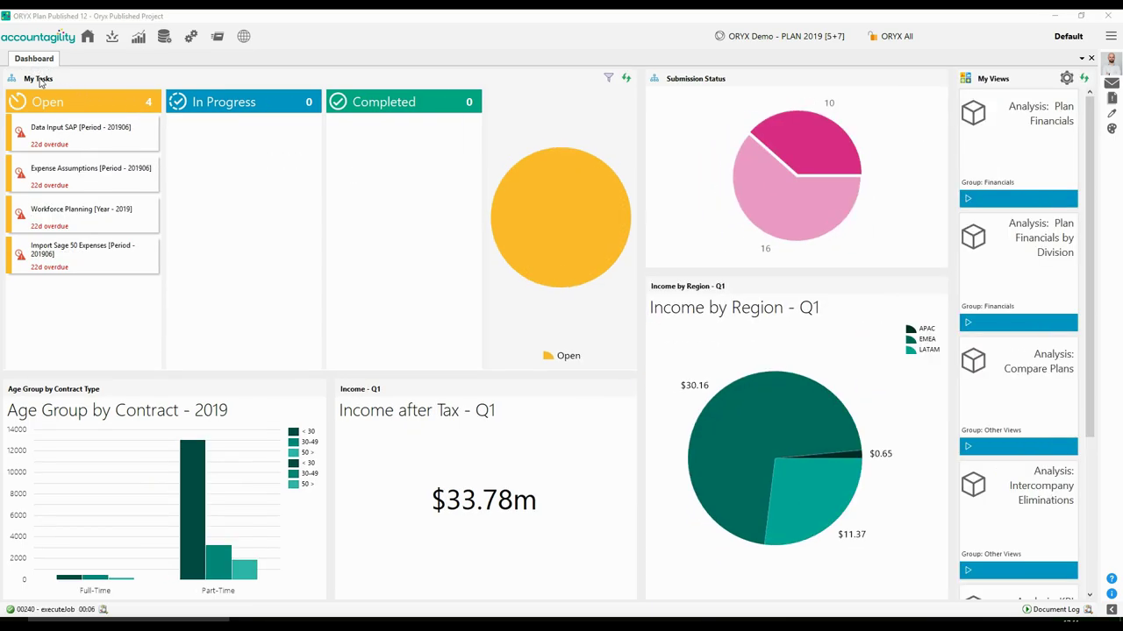
- Drill the pie's EMEA slice into the Region Detailed View and filter it to Germany rows
{"action": "right_click", "coordinate": [760, 442]}
{"action": "mouse_move", "coordinate": [829, 449]}
{"action": "left_click", "coordinate": [870, 451]}
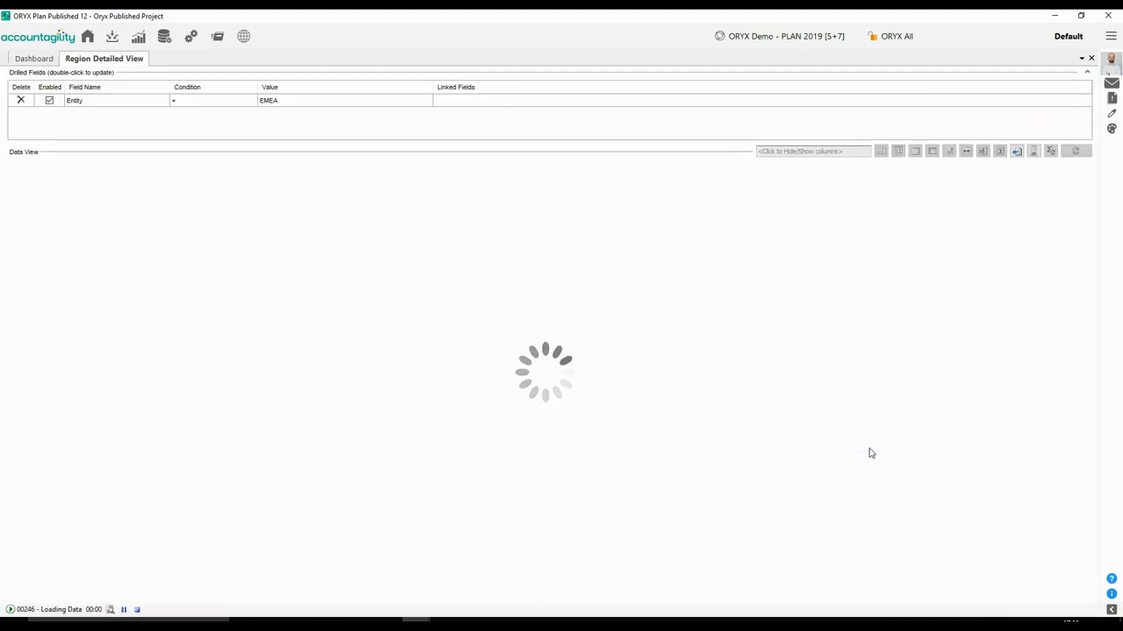
{"action": "scroll", "coordinate": [96, 317], "scroll_direction": "down", "scroll_amount": 2}
{"action": "double_click", "coordinate": [100, 330]}
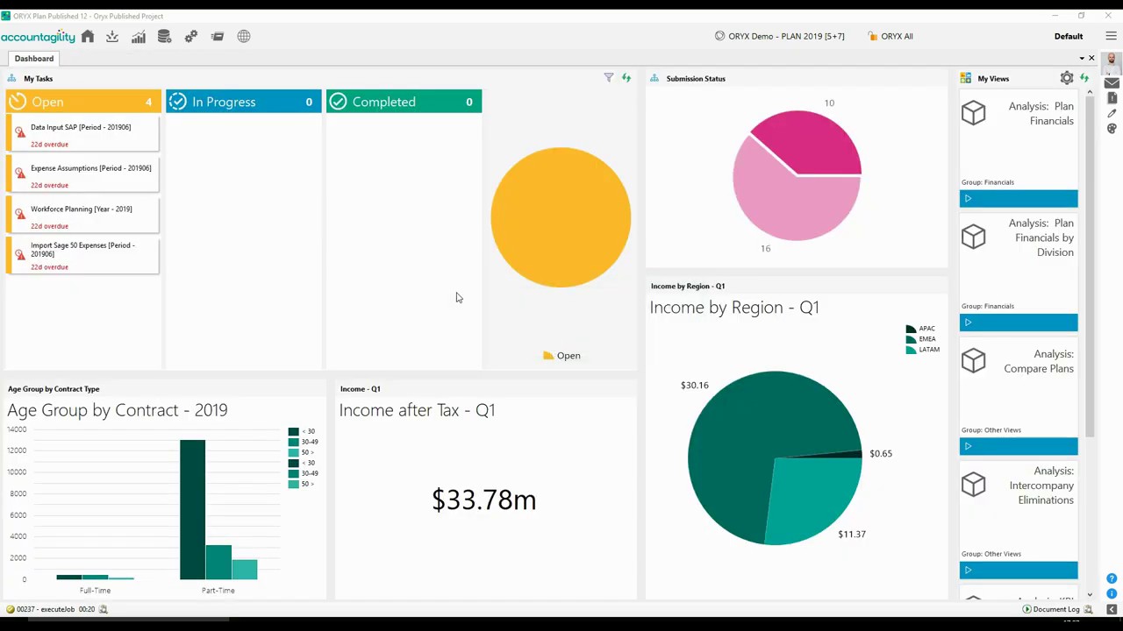
- Run the Data Input SAP task and import the 2019 actuals CSV file
{"action": "left_click", "coordinate": [125, 141]}
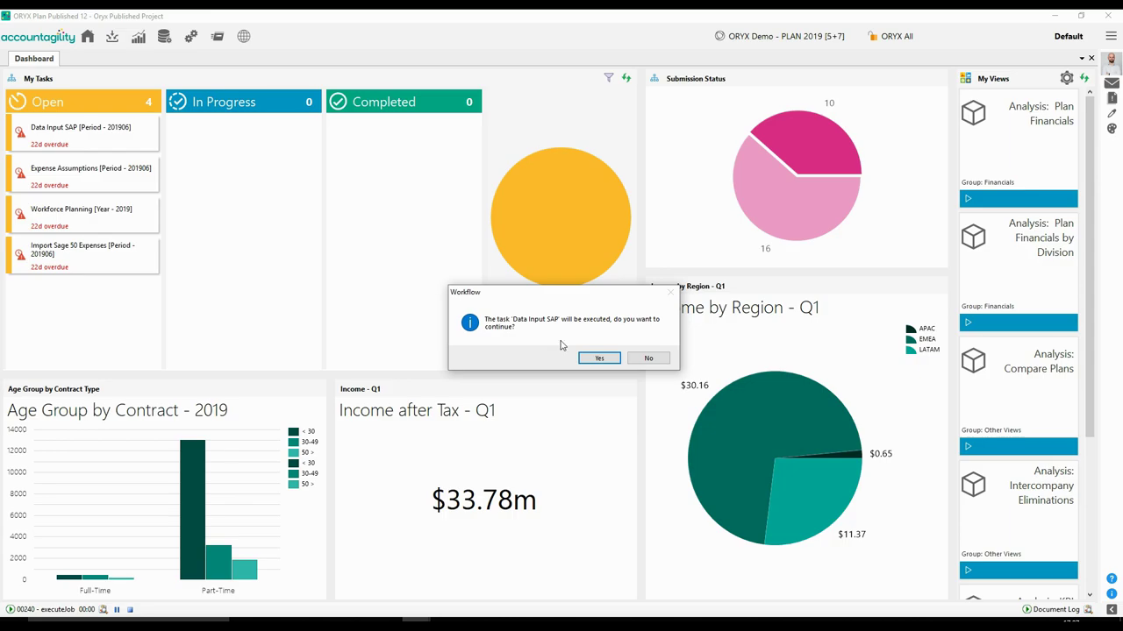
{"action": "left_click", "coordinate": [597, 359]}
{"action": "left_click", "coordinate": [611, 334]}
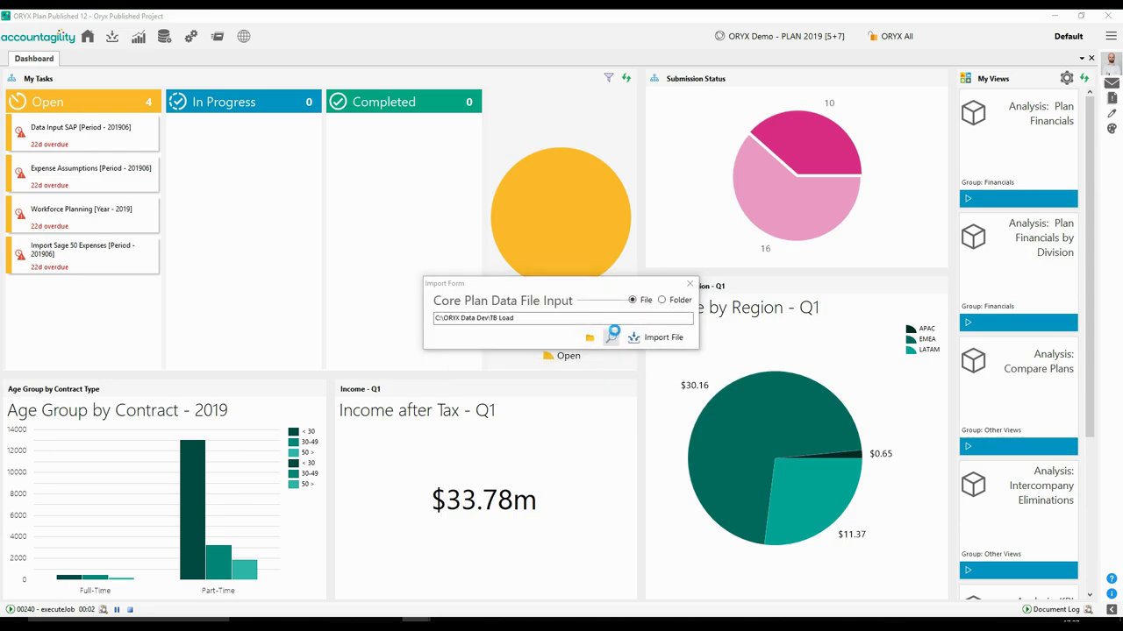
{"action": "double_click", "coordinate": [496, 160]}
{"action": "left_click", "coordinate": [661, 335]}
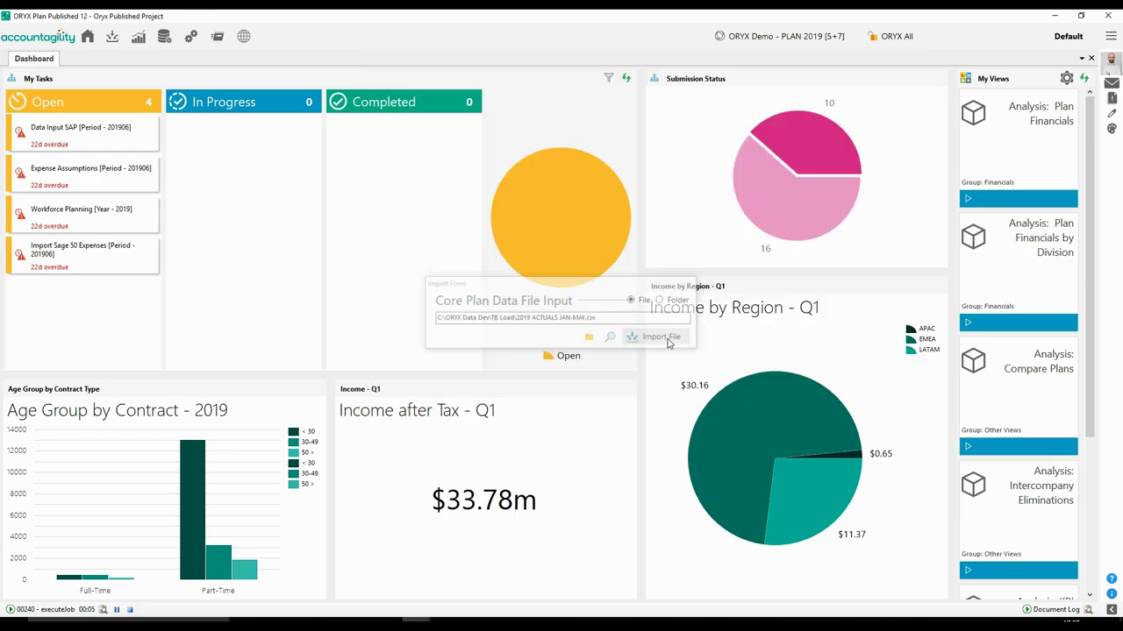
- Check account 1800243 in the imported data, then upload it for review and confirm the promotion
{"action": "scroll", "coordinate": [429, 338], "scroll_direction": "down", "scroll_amount": 5}
{"action": "double_click", "coordinate": [443, 356]}
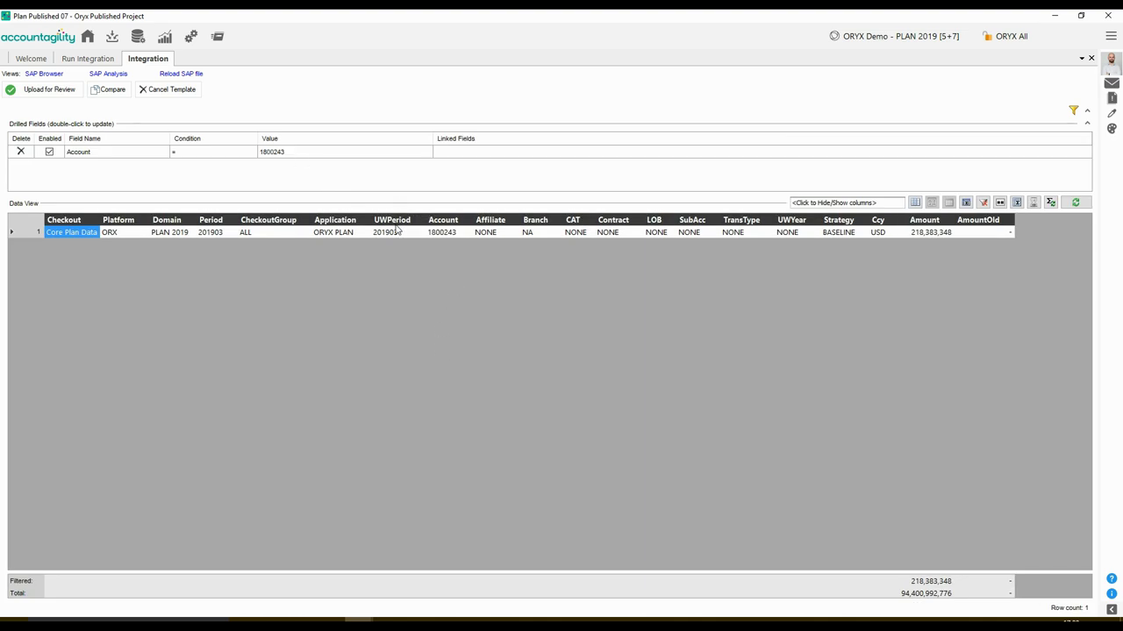
{"action": "left_click", "coordinate": [58, 91]}
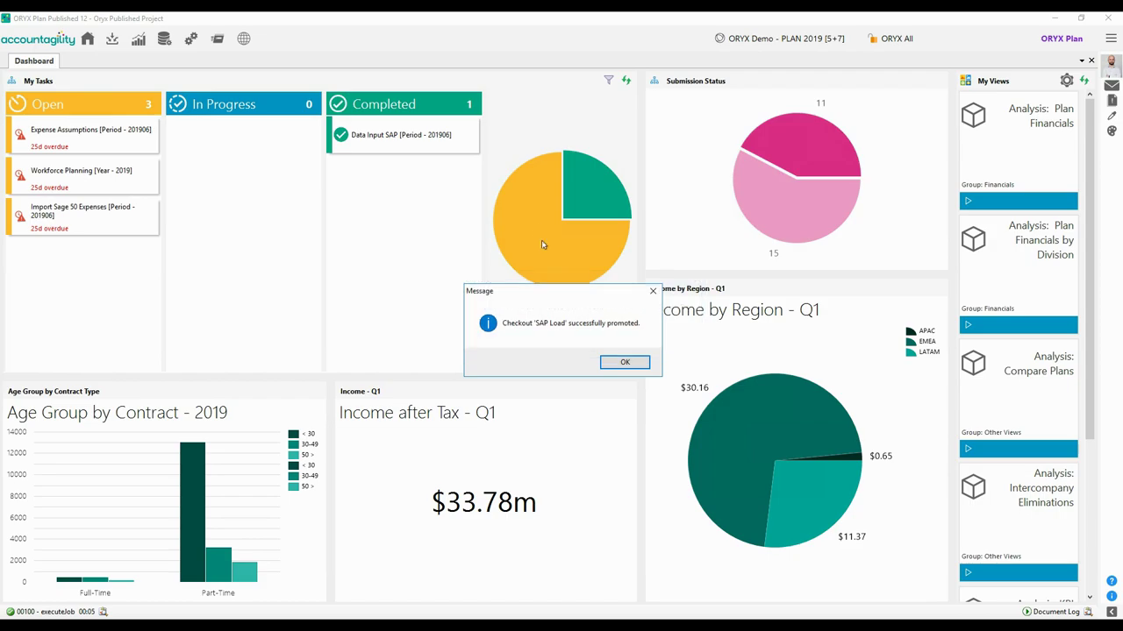
{"action": "left_click", "coordinate": [605, 360]}
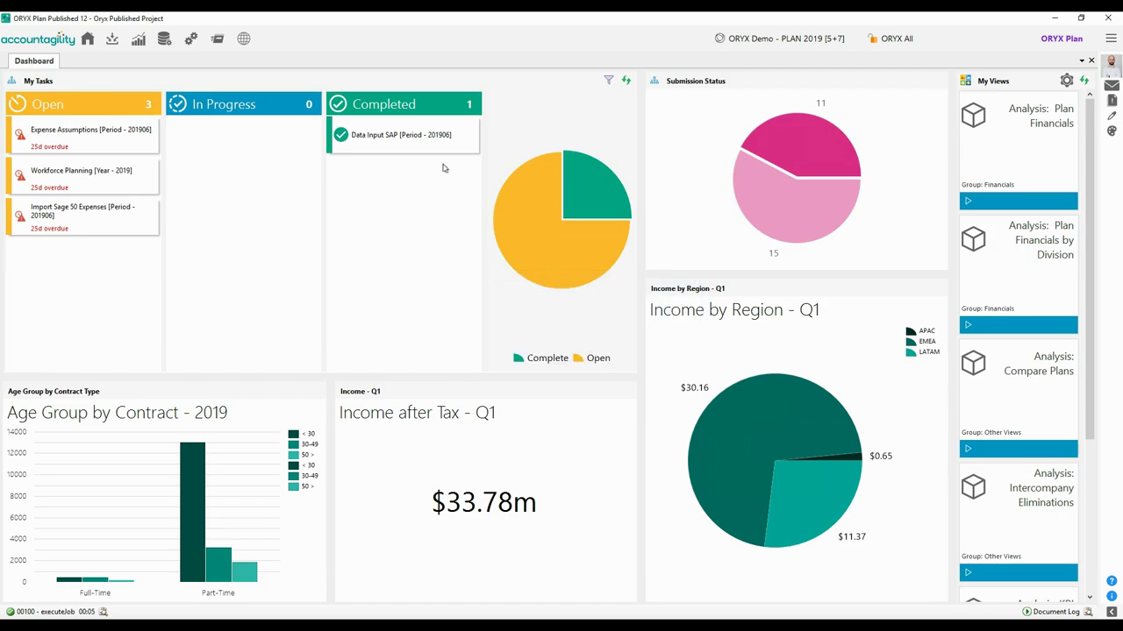
{"action": "mouse_move", "coordinate": [438, 147]}
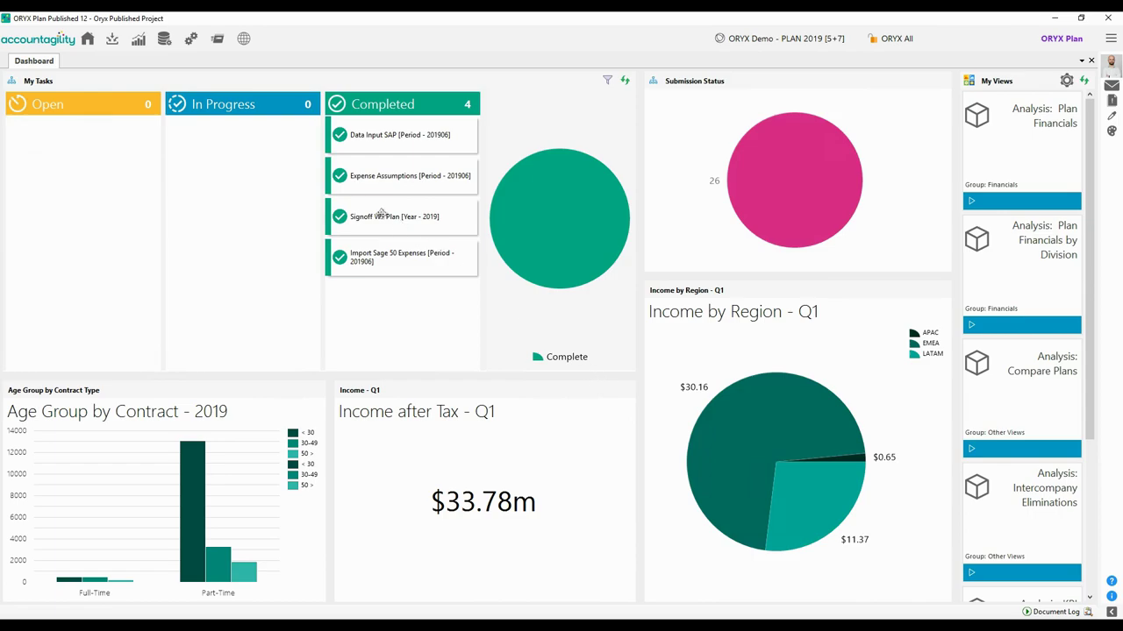
- Bring up the Run Plan / Commit Plan options
{"action": "left_click", "coordinate": [217, 38]}
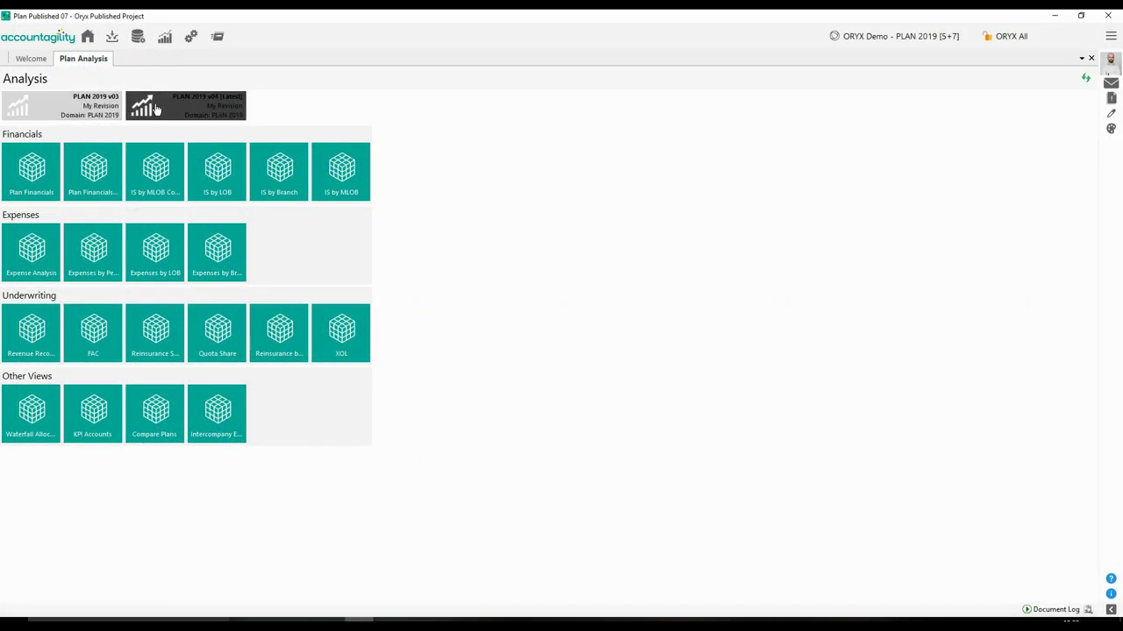
- Show the PLAN 2019 v04 Plan Financials Balance Sheet for the APAC > Australia branch
{"action": "left_click", "coordinate": [32, 172]}
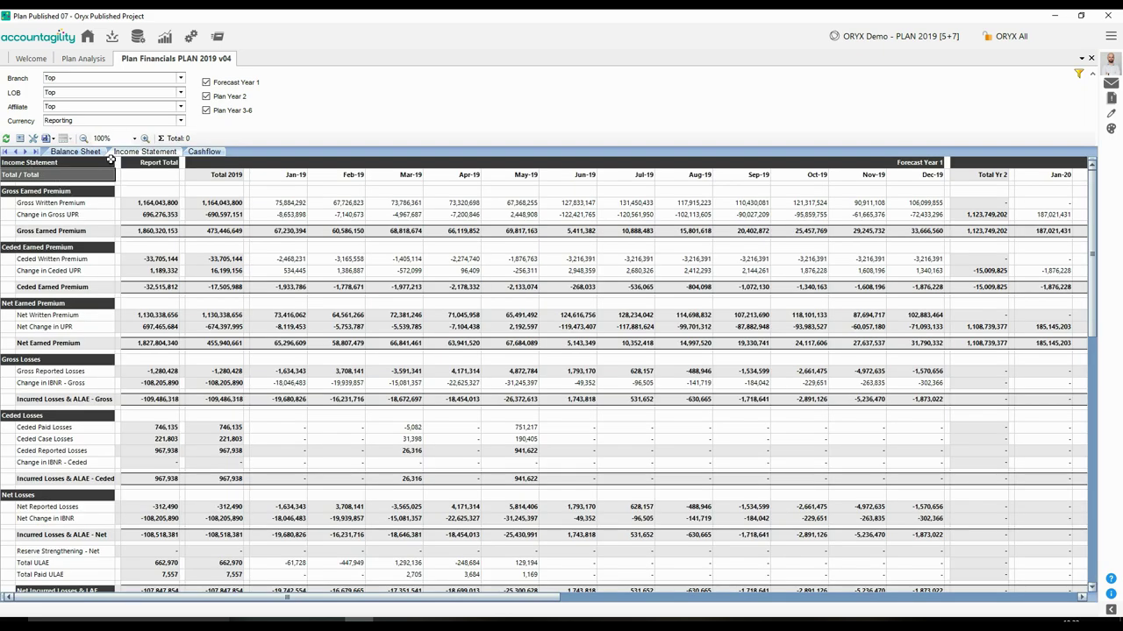
{"action": "left_click", "coordinate": [87, 151]}
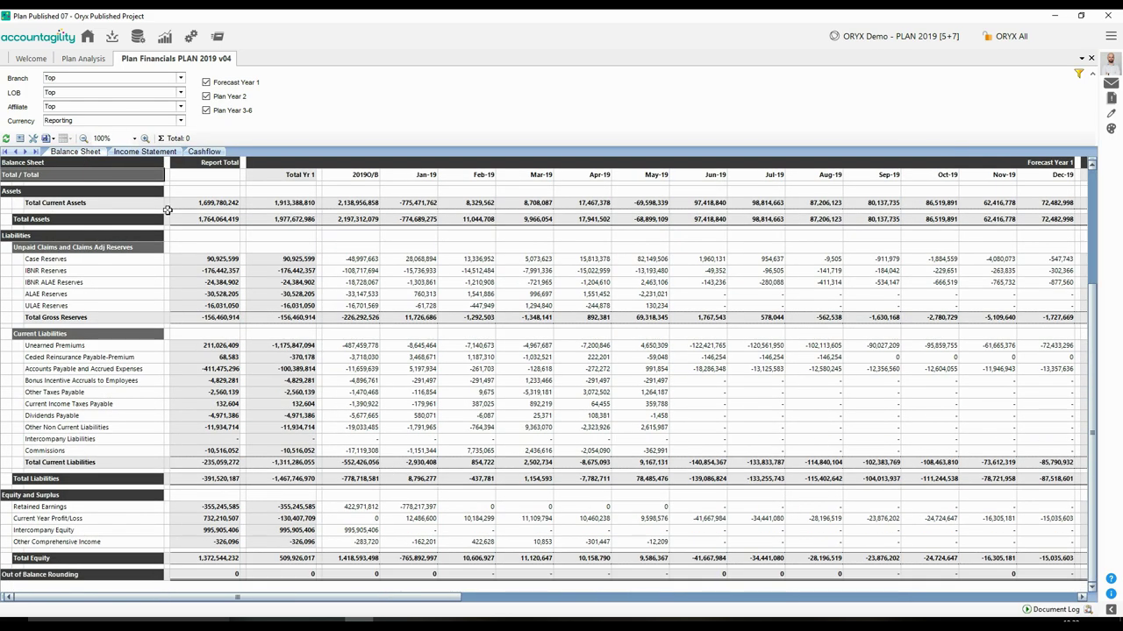
{"action": "left_click", "coordinate": [153, 81]}
{"action": "double_click", "coordinate": [88, 98]}
{"action": "double_click", "coordinate": [102, 108]}
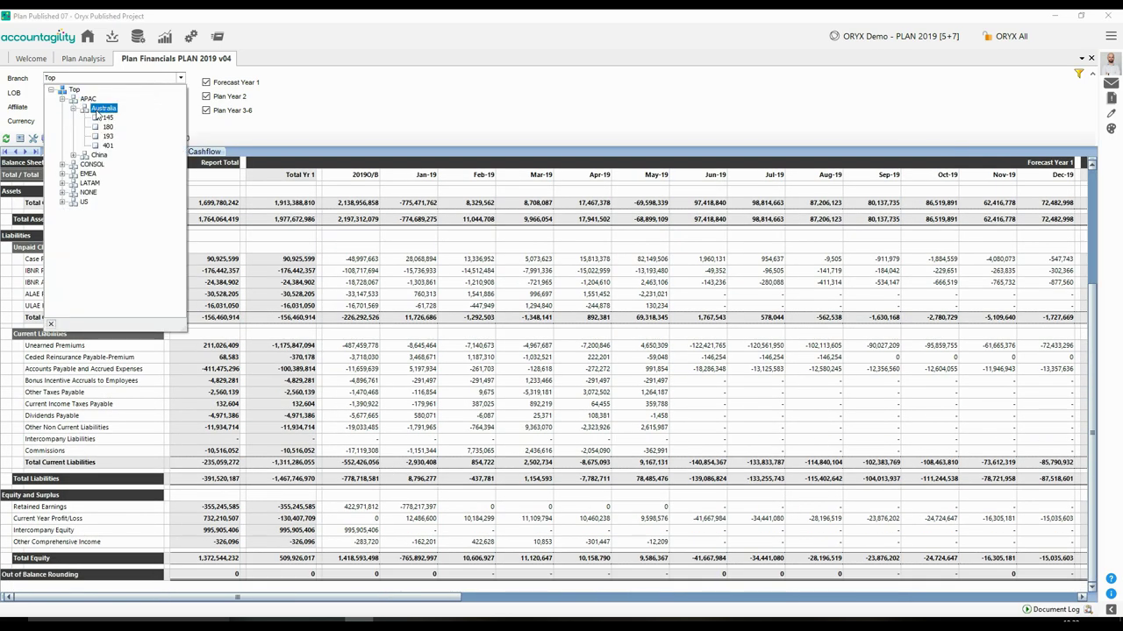
{"action": "left_click", "coordinate": [322, 112]}
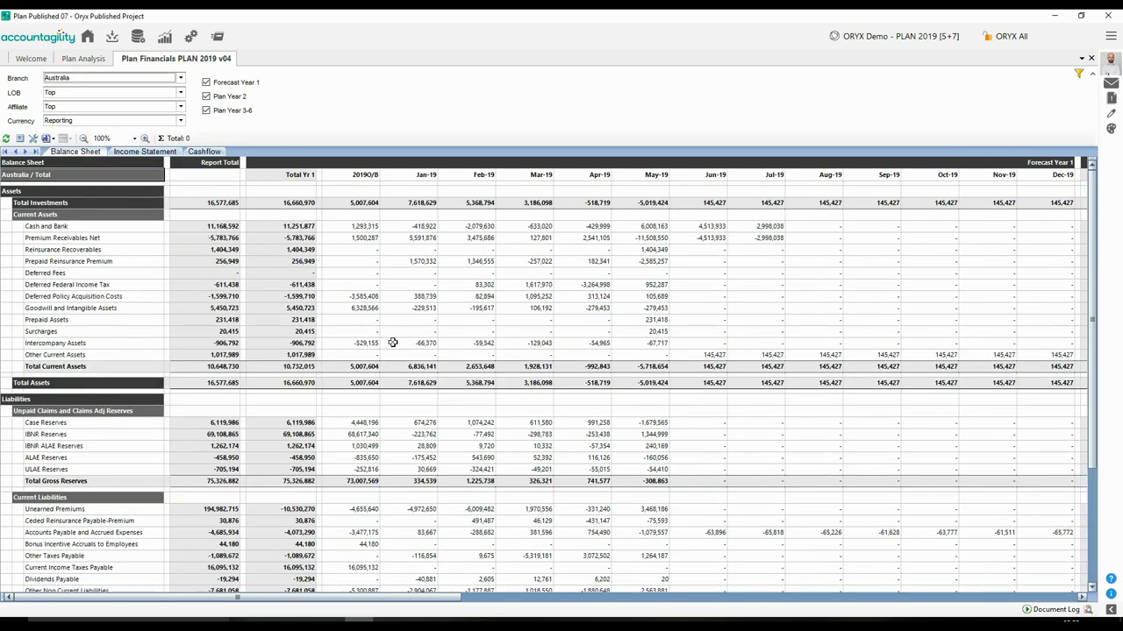
- Drill down the Feb-19 ALAE Reserves figure and filter to the Sydney rows
{"action": "right_click", "coordinate": [455, 463]}
{"action": "left_click", "coordinate": [512, 511]}
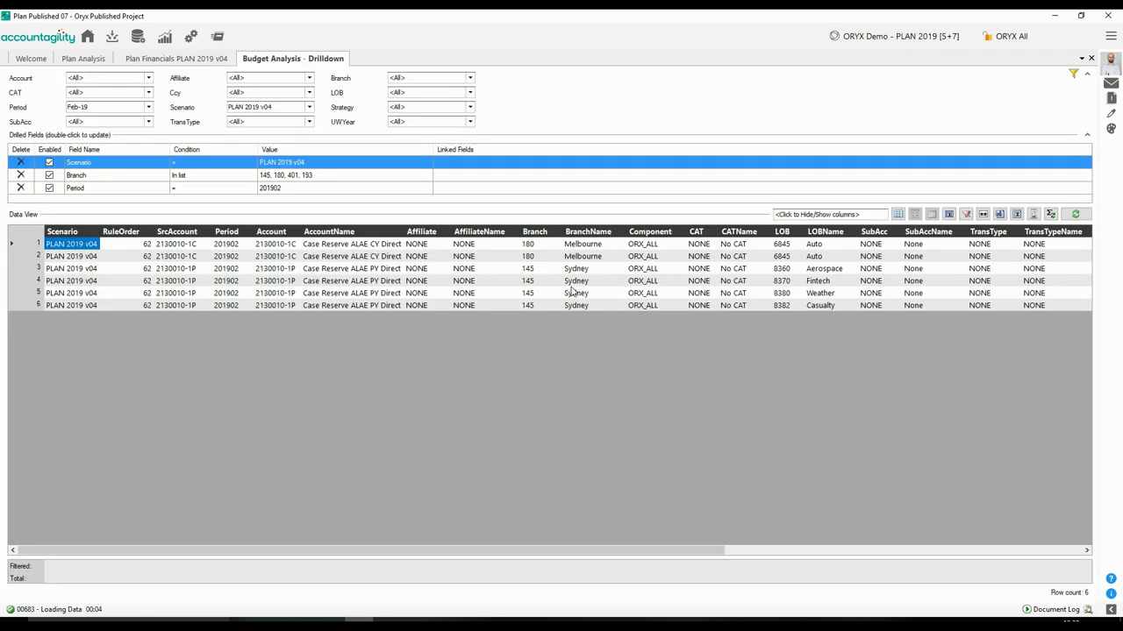
{"action": "double_click", "coordinate": [571, 291]}
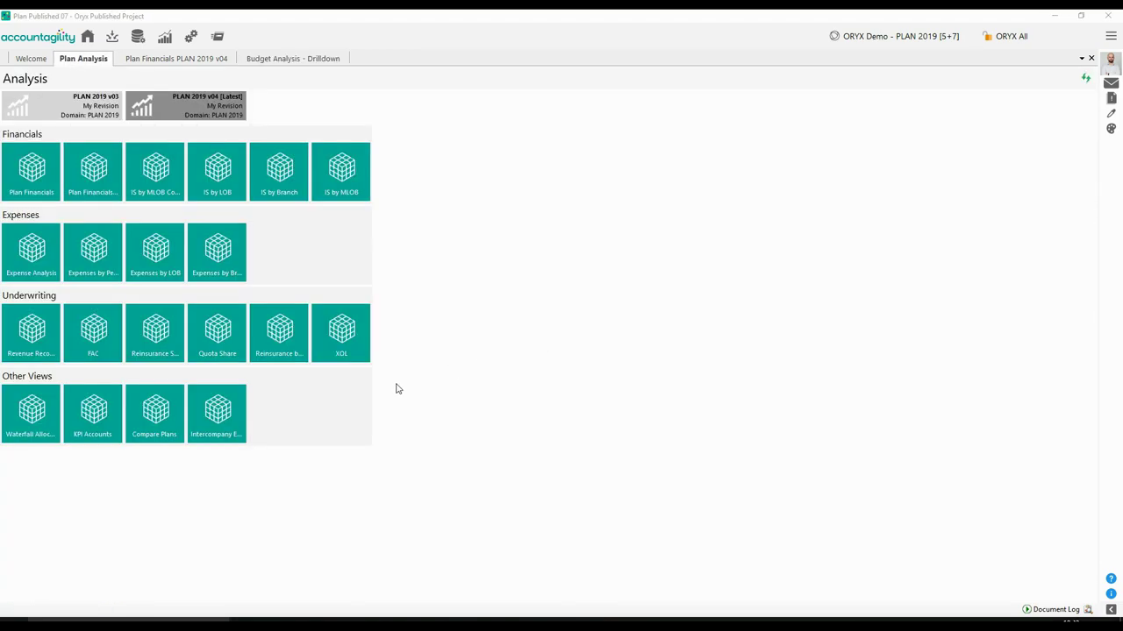
- Compare plans with Scenario II set to PLAN 2019 v04 and inspect January Gross Written Premium % variance
{"action": "left_click", "coordinate": [156, 412]}
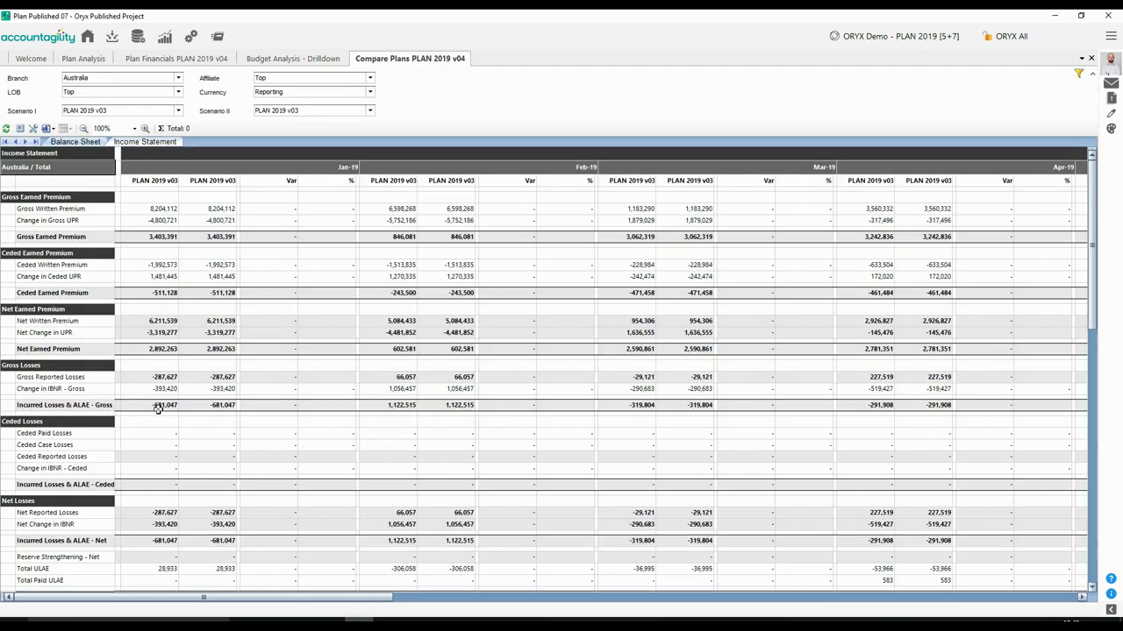
{"action": "left_click", "coordinate": [312, 111]}
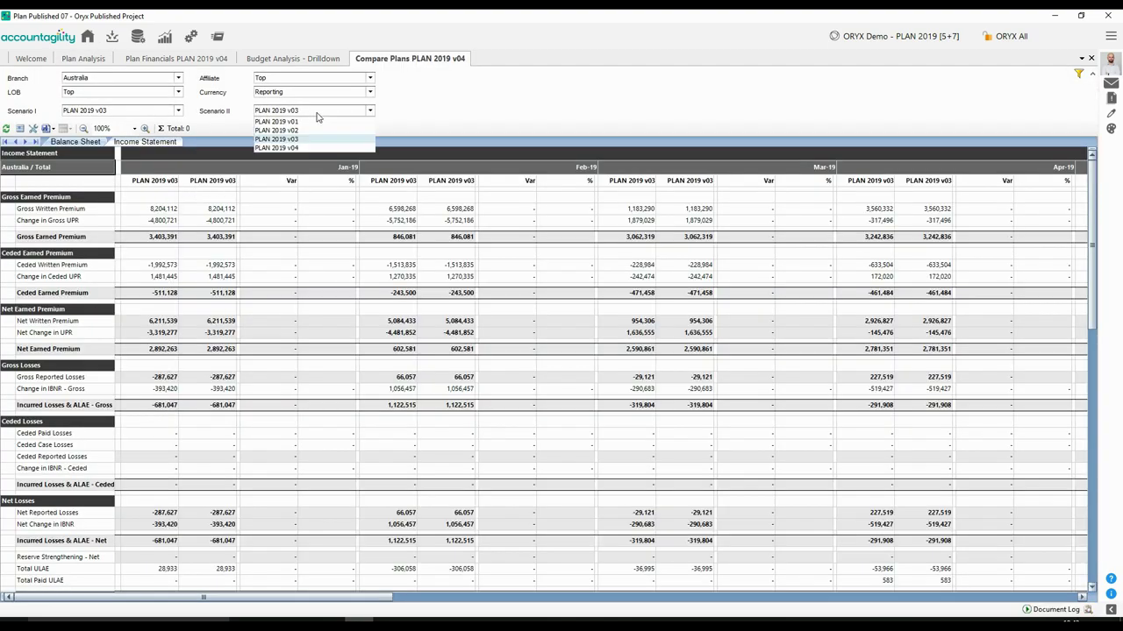
{"action": "left_click", "coordinate": [292, 148]}
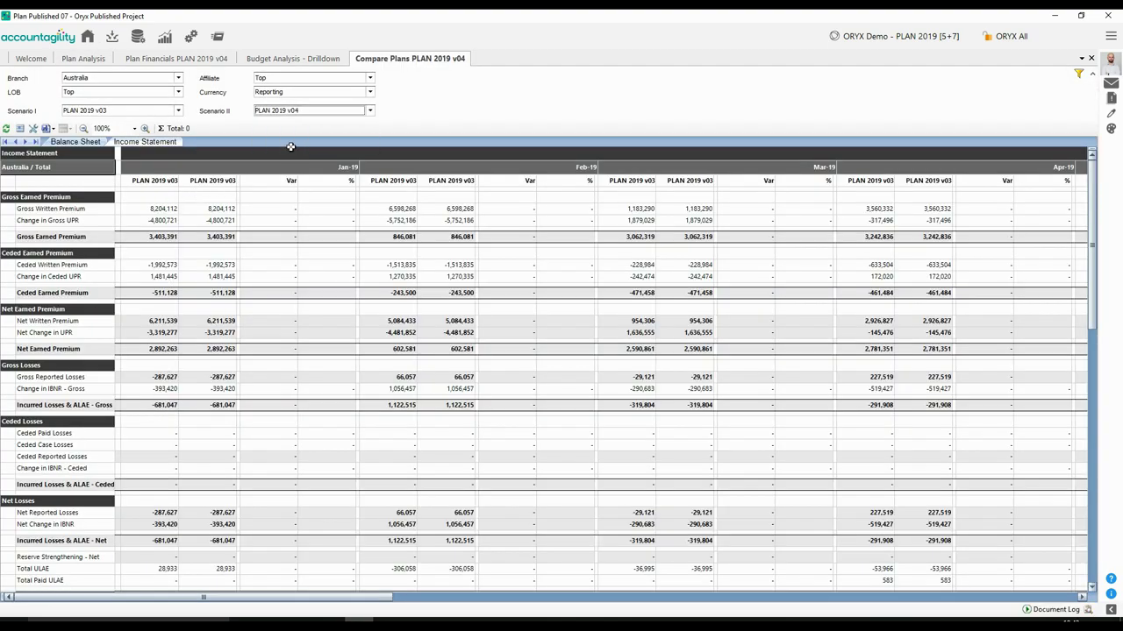
{"action": "left_click", "coordinate": [285, 210]}
{"action": "left_click", "coordinate": [312, 209]}
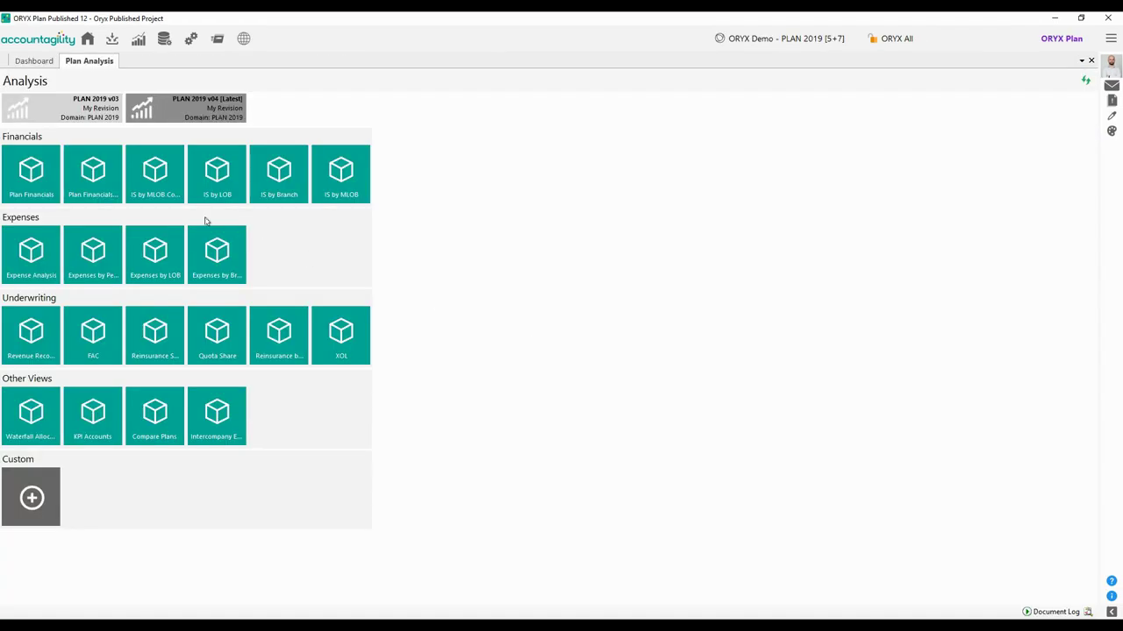
- On the Plan Financials by Division Balance Sheet, start a new issue on the Auto Cash and Bank figure
{"action": "left_click", "coordinate": [97, 176]}
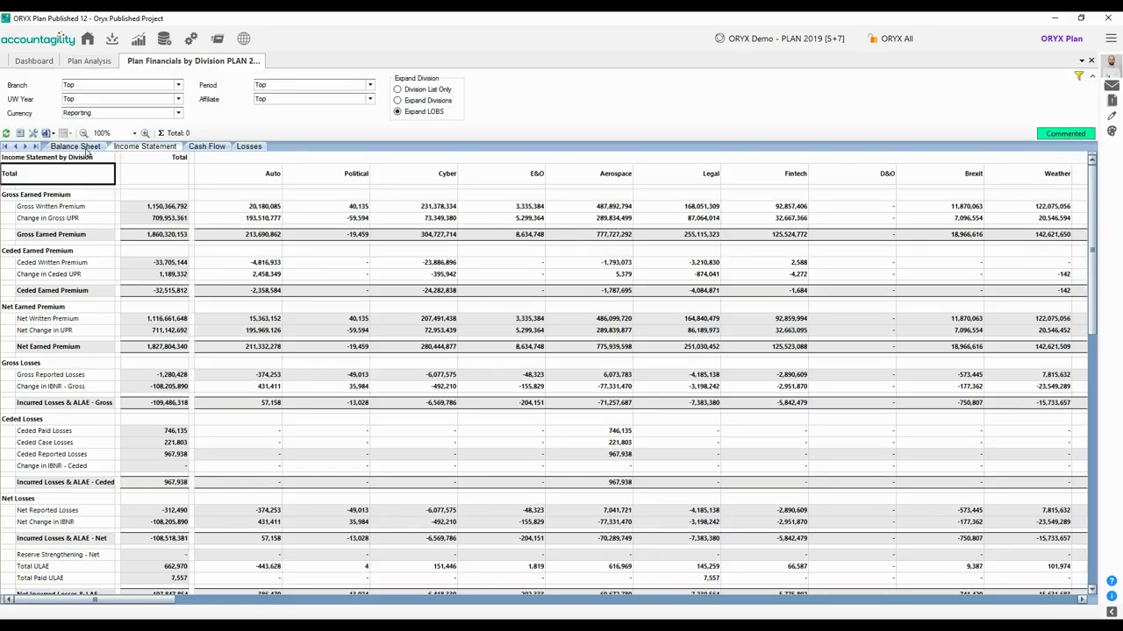
{"action": "left_click", "coordinate": [79, 146]}
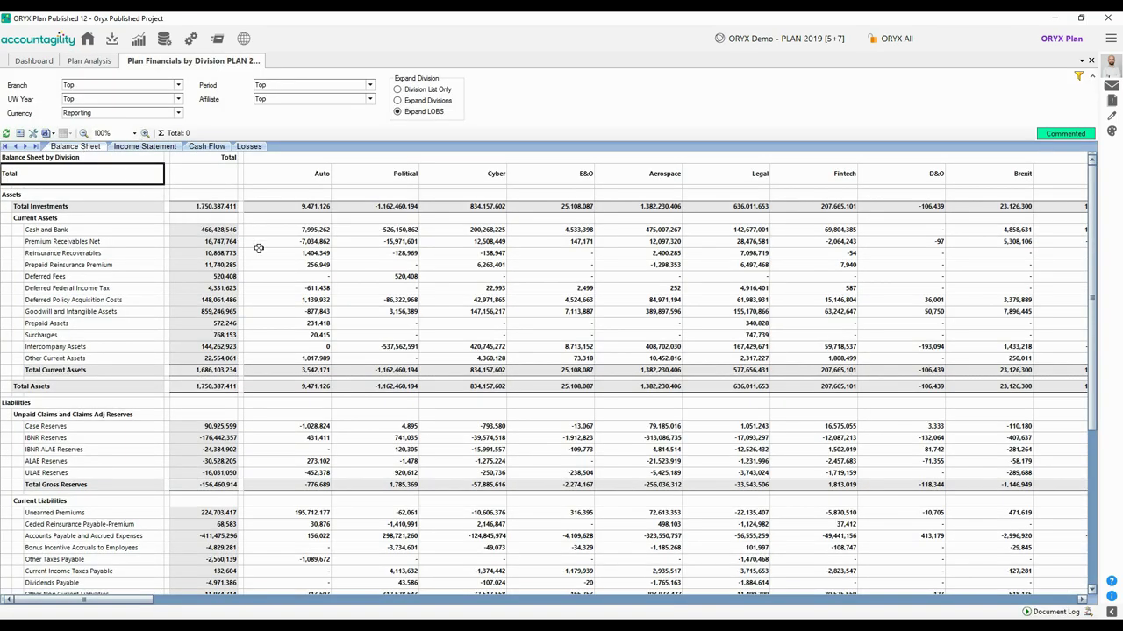
{"action": "left_click", "coordinate": [289, 230]}
{"action": "right_click", "coordinate": [288, 232]}
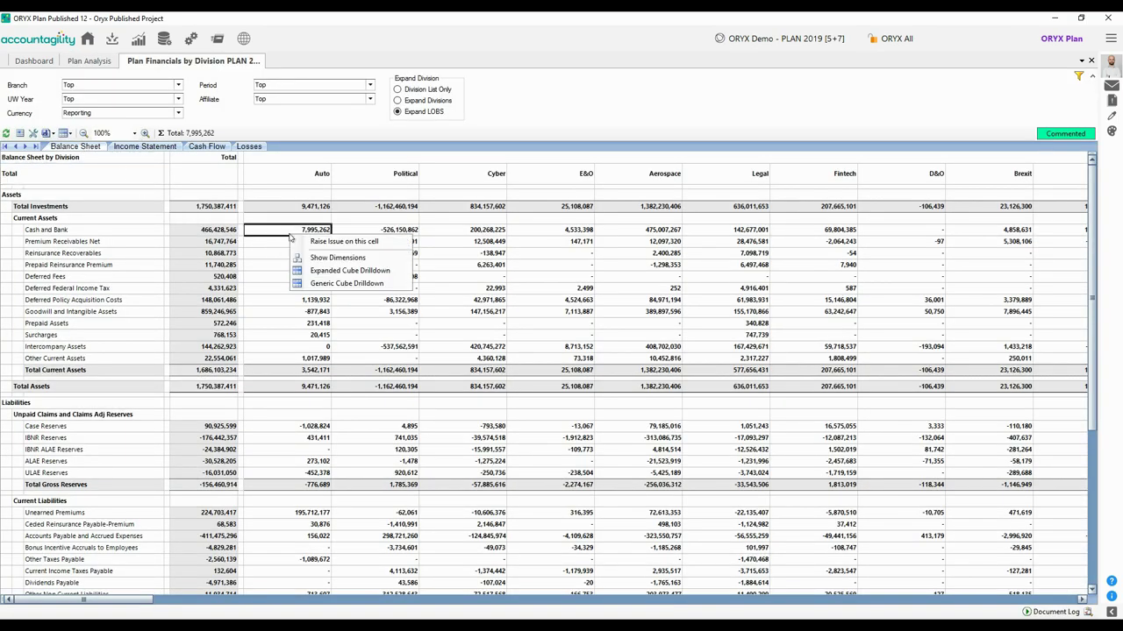
{"action": "left_click", "coordinate": [303, 244]}
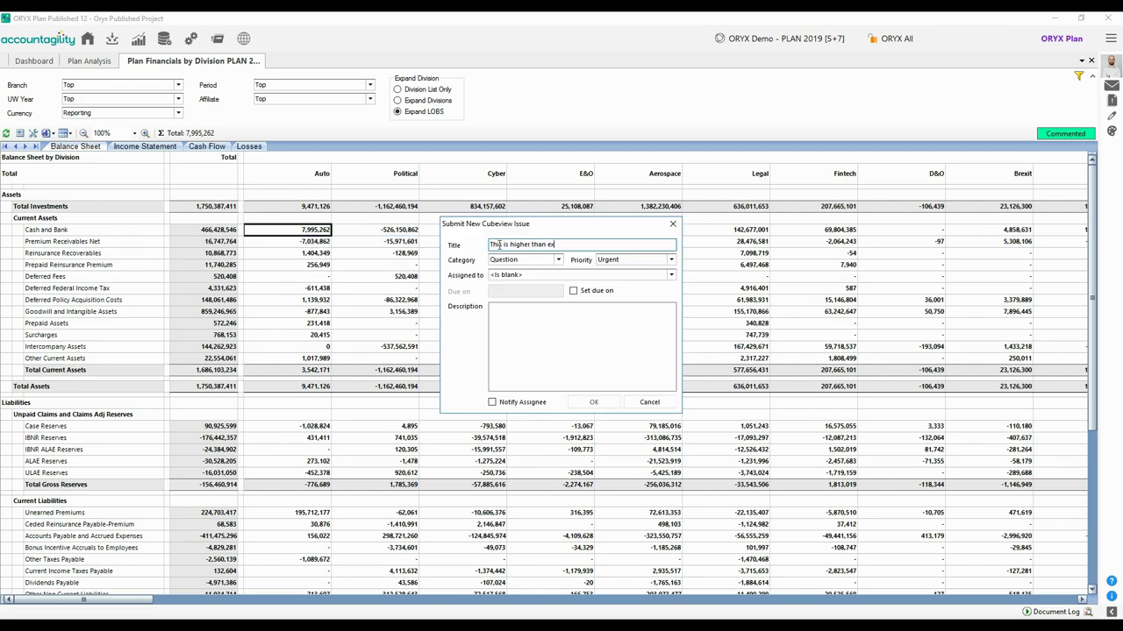
- Choose the reviewer as assignee, enter the issue description, and submit the issue
{"action": "key", "text": "Tab"}
{"action": "key", "text": "Tab"}
{"action": "key", "text": "Tab"}
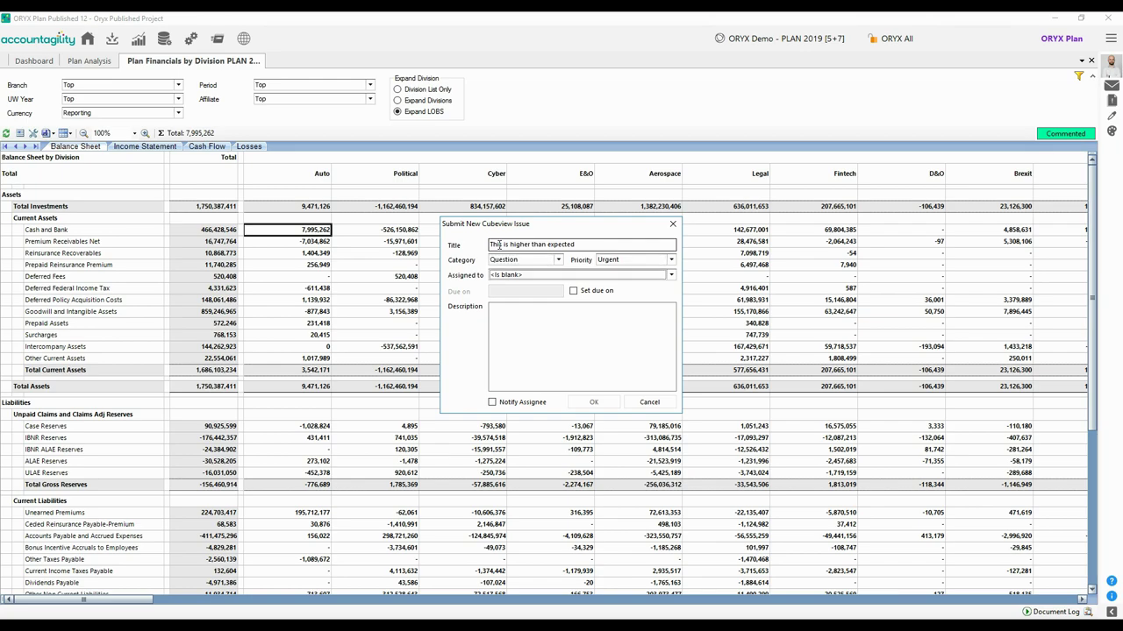
{"action": "type", "text": "Jack"}
{"action": "key", "text": "Tab"}
{"action": "type", "text": "Plea"}
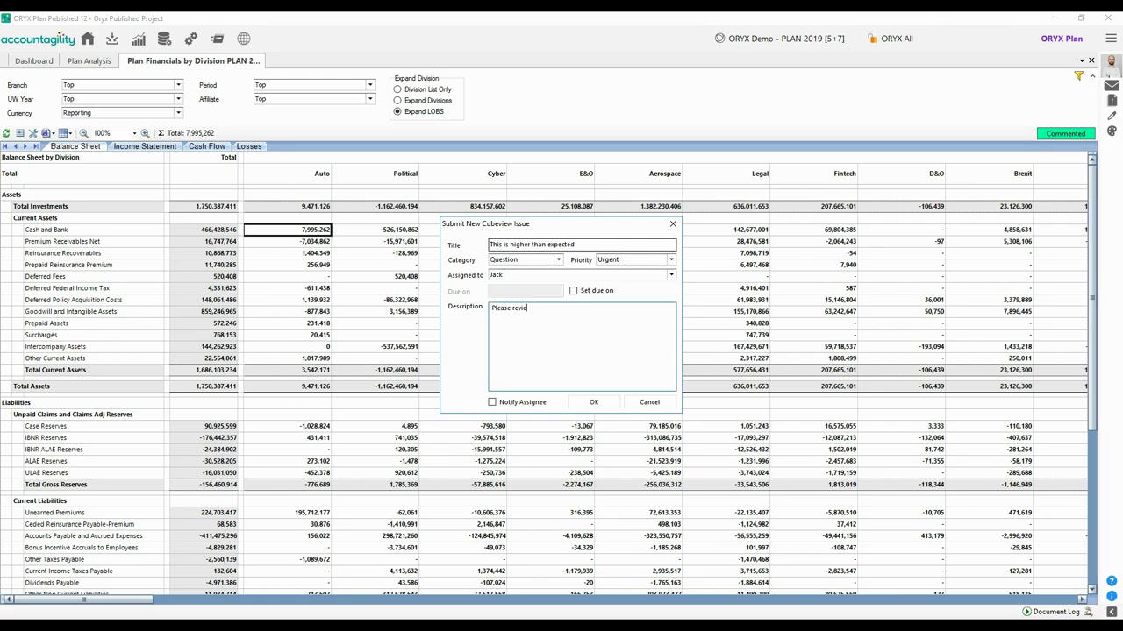
{"action": "left_click", "coordinate": [609, 402]}
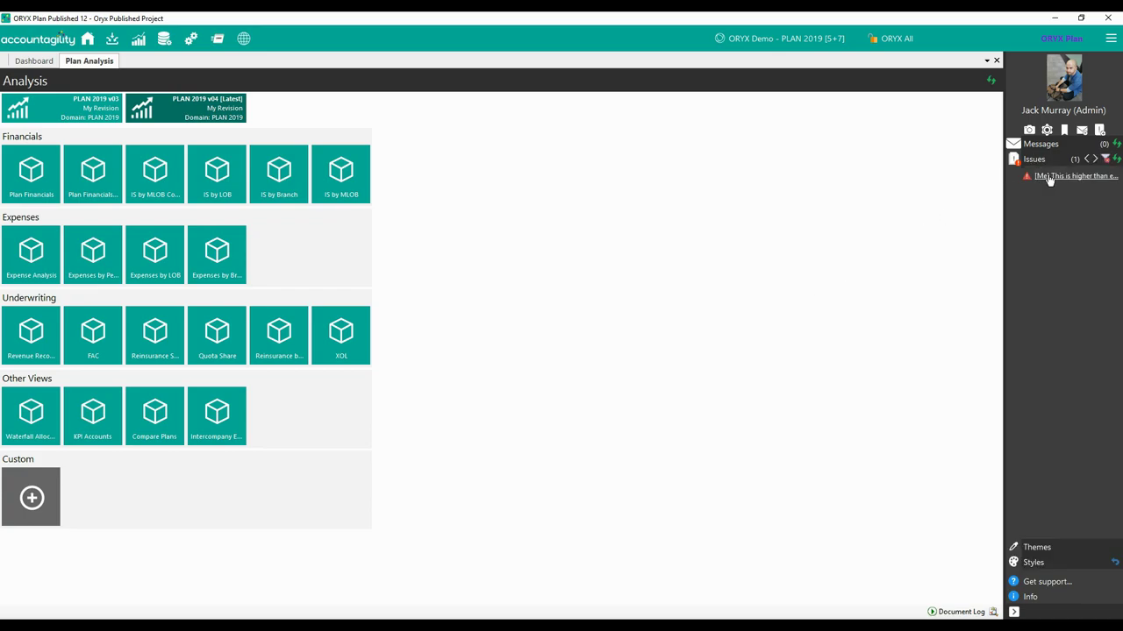
- Put the raised issue into review and post the comment 'Reviewing now'
{"action": "left_click", "coordinate": [1049, 178]}
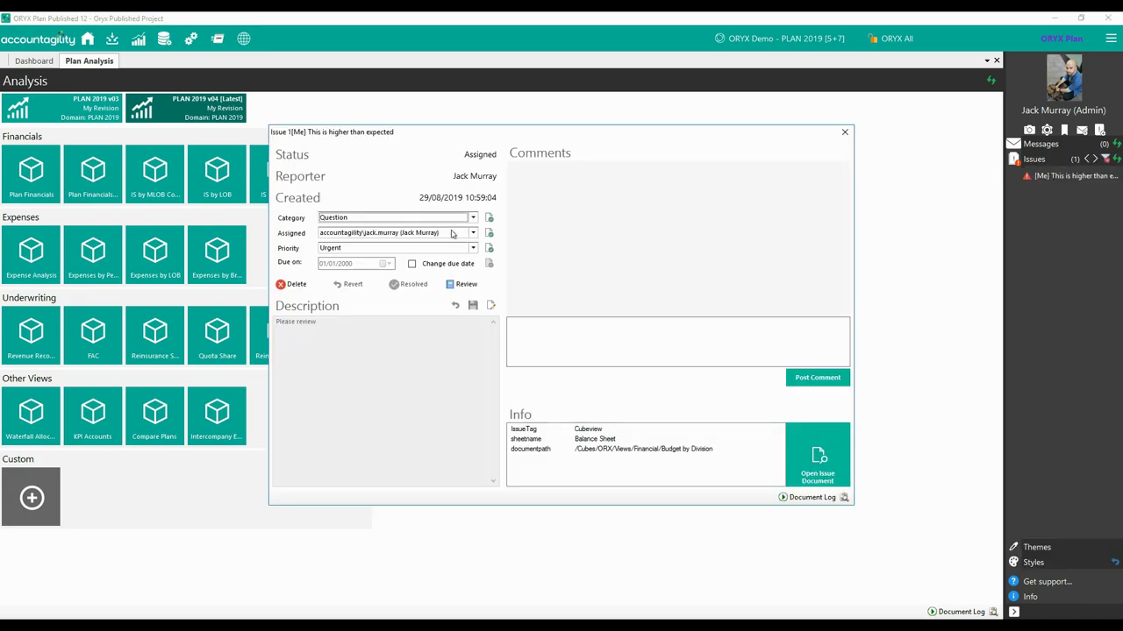
{"action": "left_click", "coordinate": [465, 284]}
{"action": "left_click", "coordinate": [569, 336]}
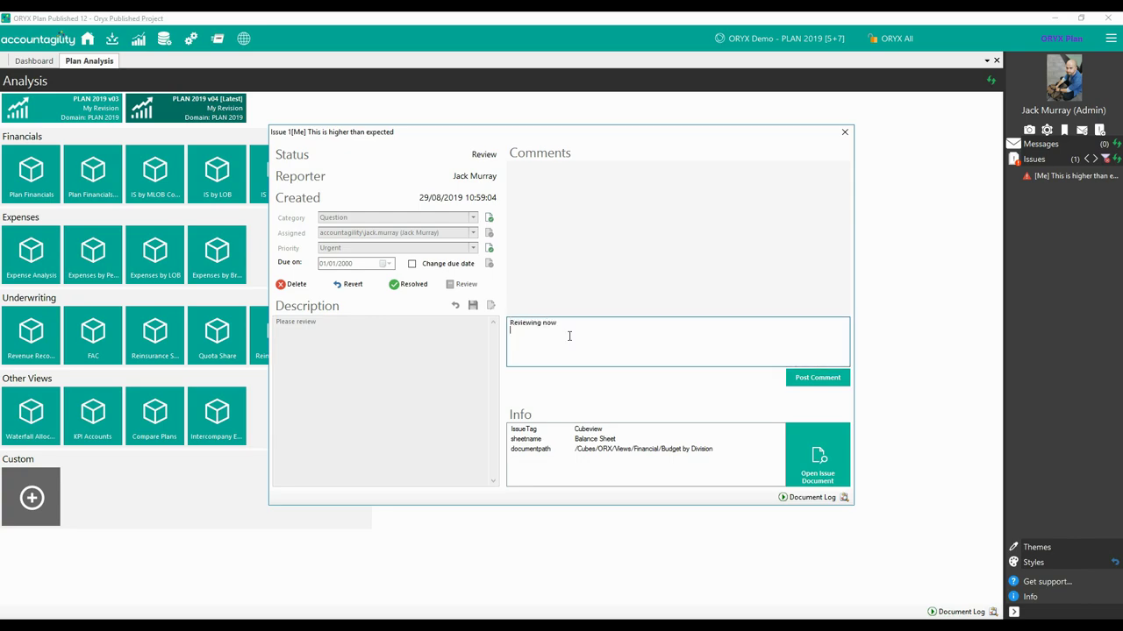
{"action": "type", "text": "Reviewing now"}
{"action": "left_click", "coordinate": [812, 377]}
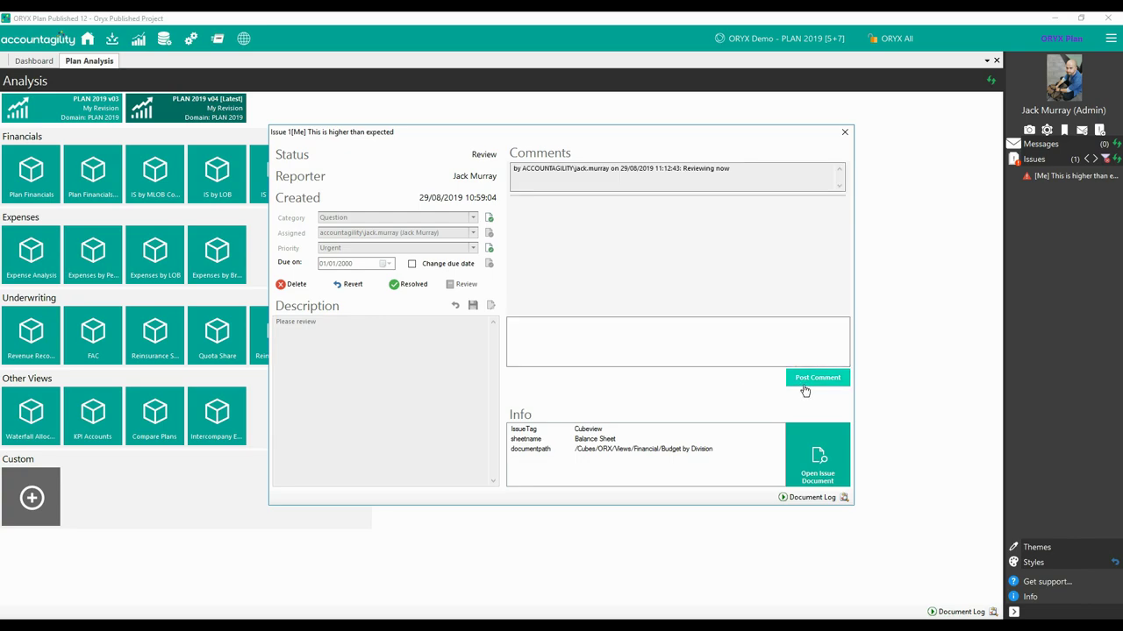
- Drill down into the data behind the flagged Auto Cash and Bank cell, then return to the balance sheet
{"action": "left_click", "coordinate": [814, 457]}
{"action": "right_click", "coordinate": [305, 230]}
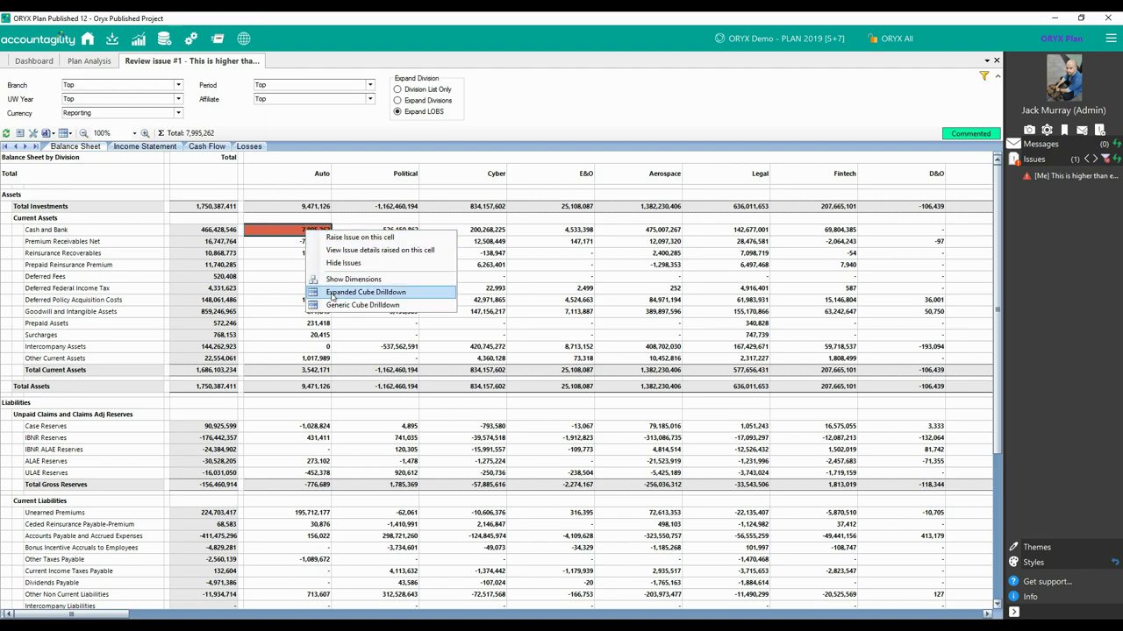
{"action": "left_click", "coordinate": [364, 292]}
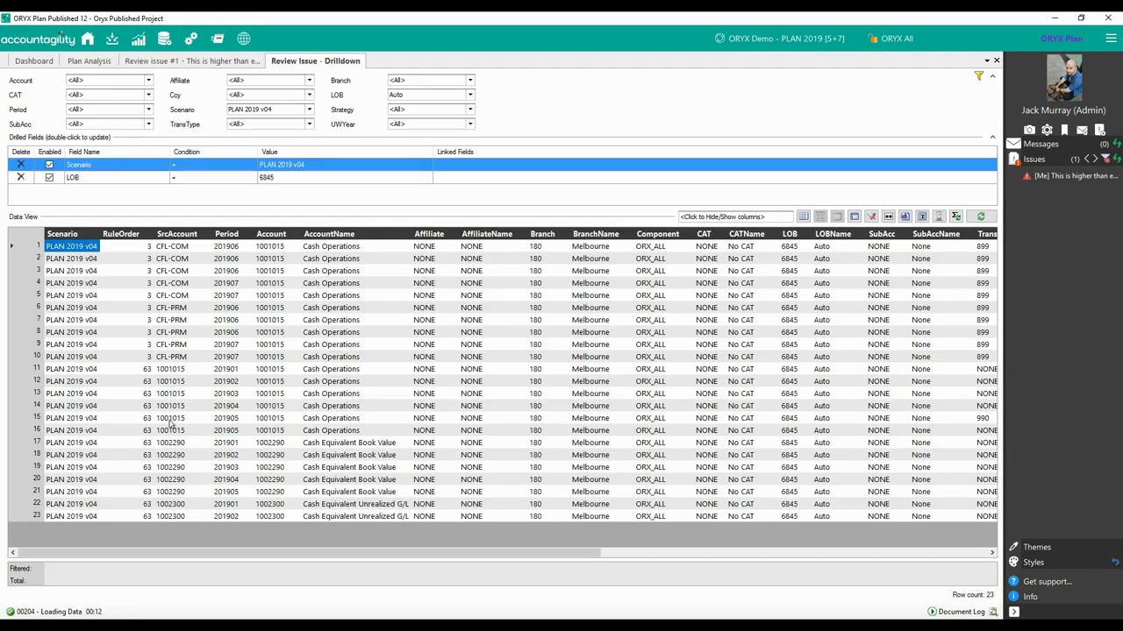
{"action": "left_click", "coordinate": [186, 60]}
- Post the comment 'This is fine' on the issue and mark it Resolved
{"action": "right_click", "coordinate": [287, 230]}
{"action": "left_click", "coordinate": [333, 249]}
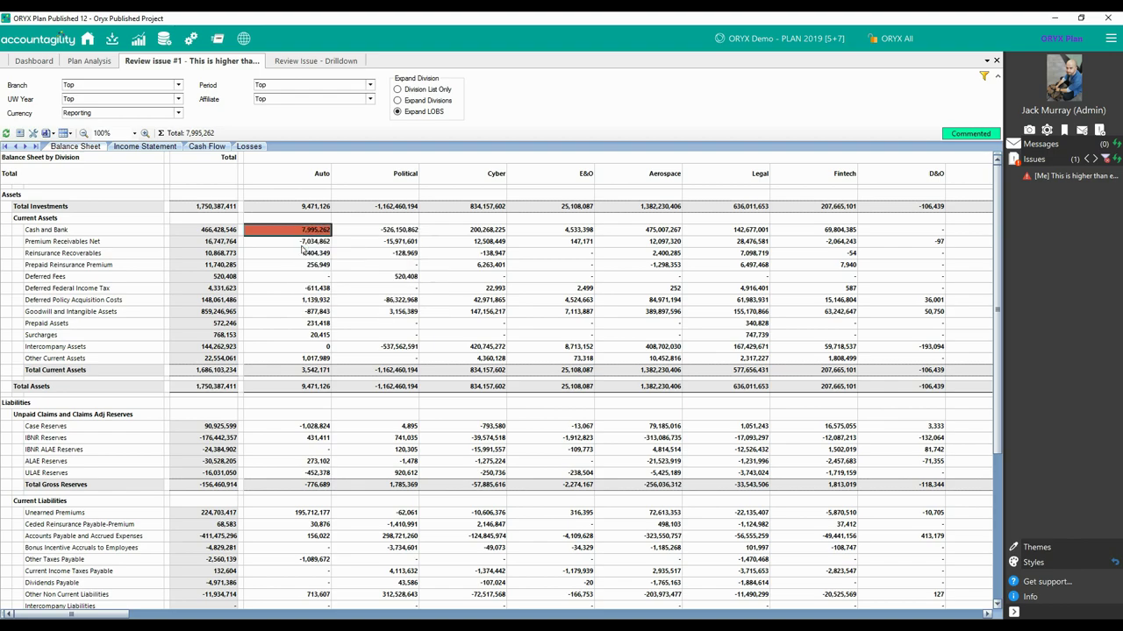
{"action": "type", "text": "This is fine"}
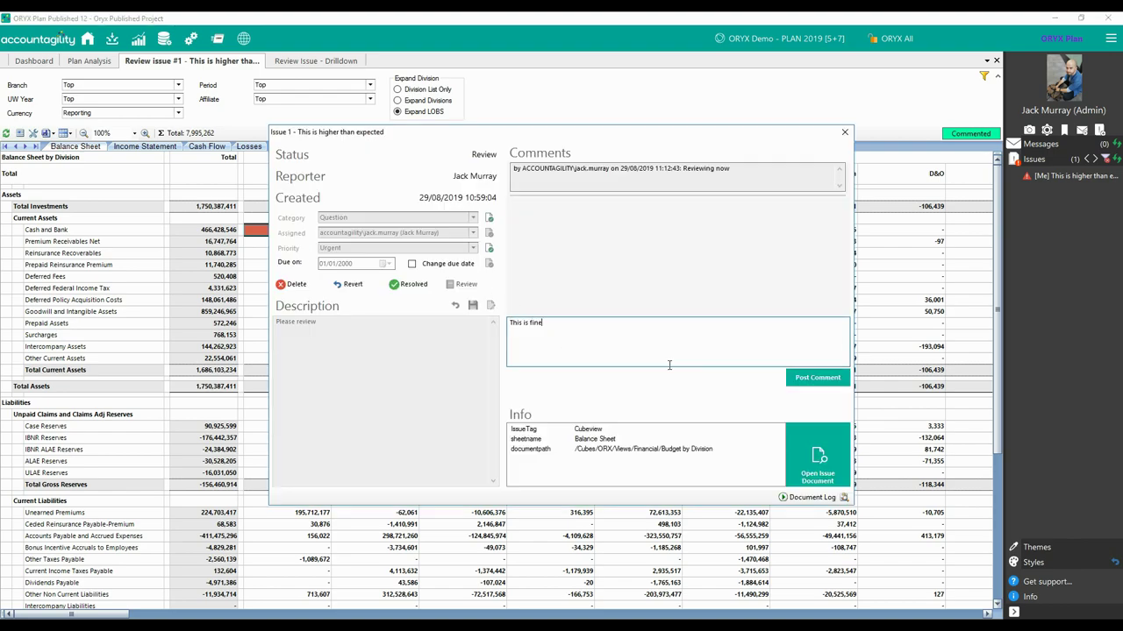
{"action": "left_click", "coordinate": [817, 377]}
{"action": "left_click", "coordinate": [408, 284]}
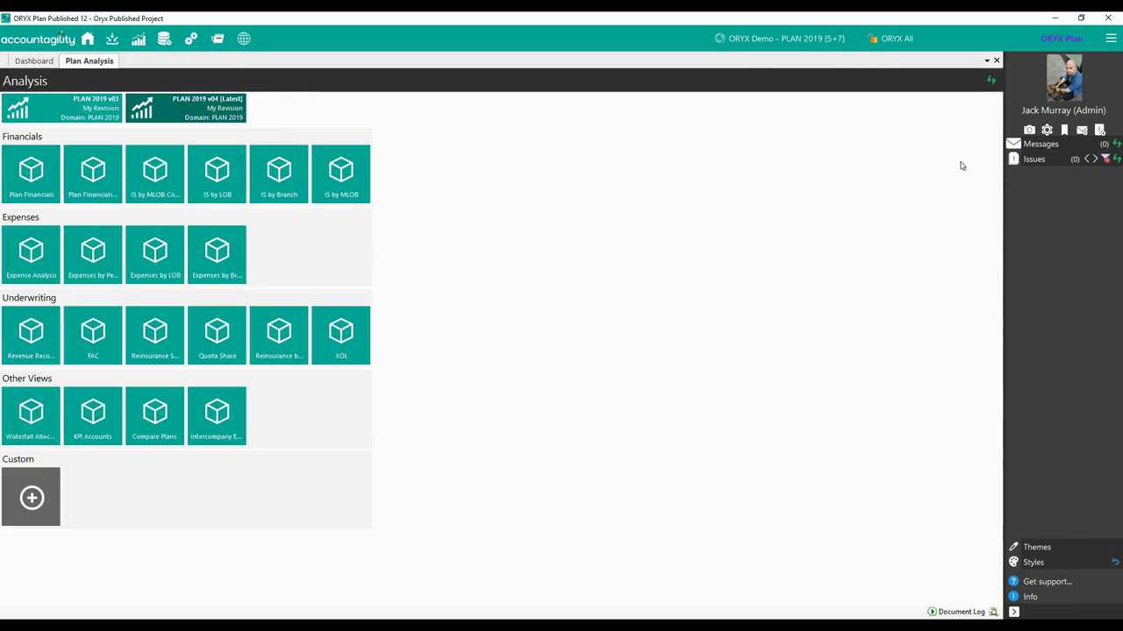
- Close the resolved issue and export the plan financials to an Excel workbook
{"action": "left_click", "coordinate": [844, 132]}
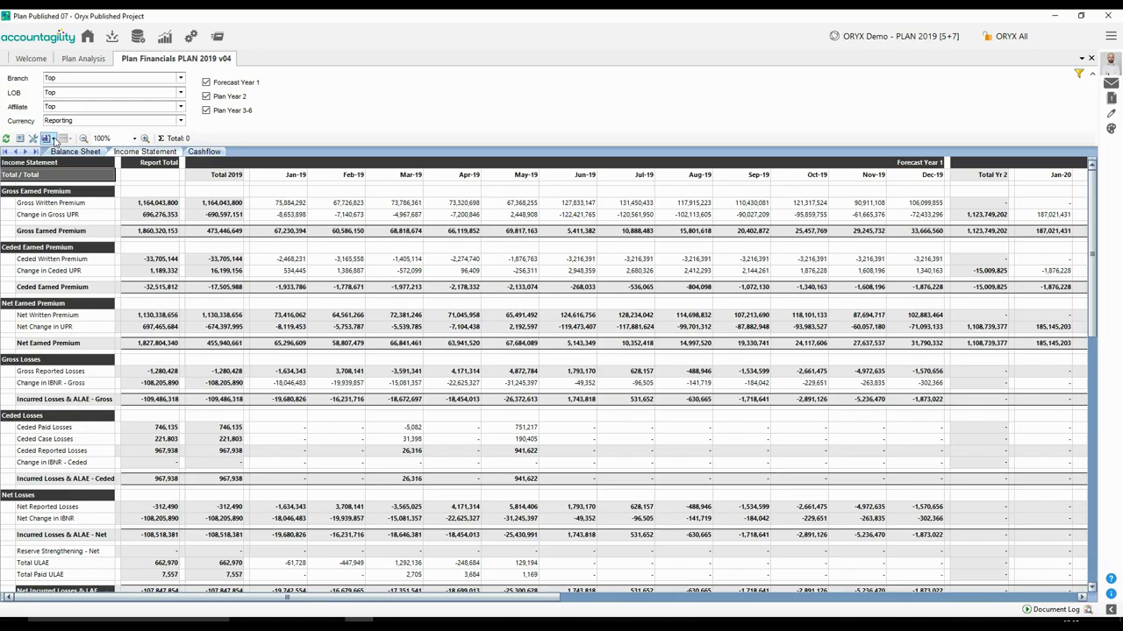
{"action": "left_click", "coordinate": [48, 139]}
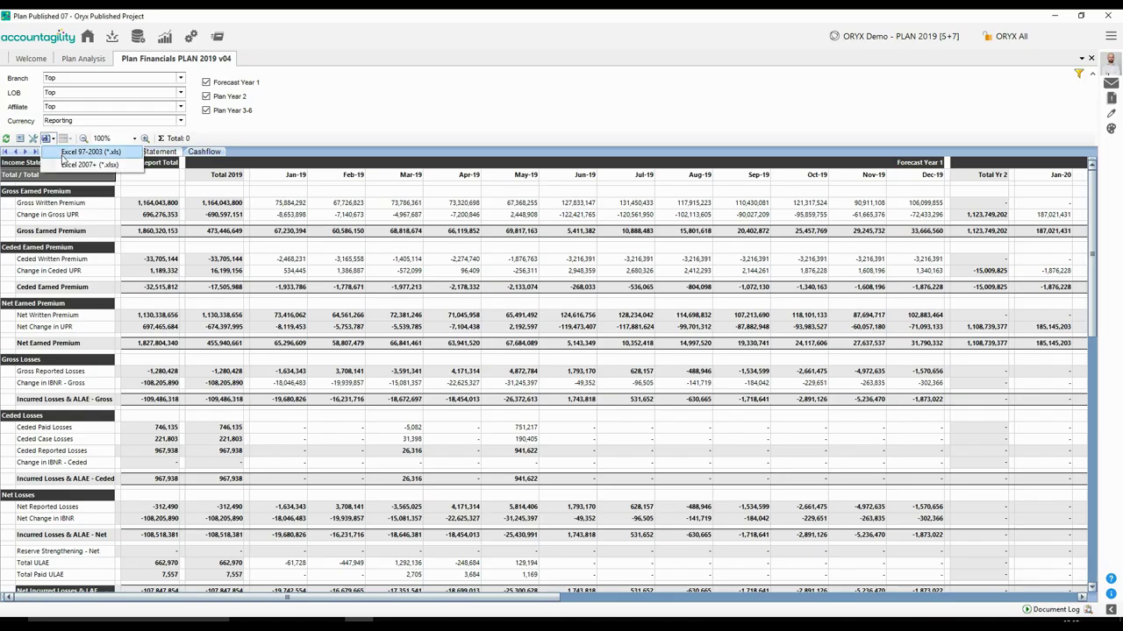
{"action": "left_click", "coordinate": [63, 158]}
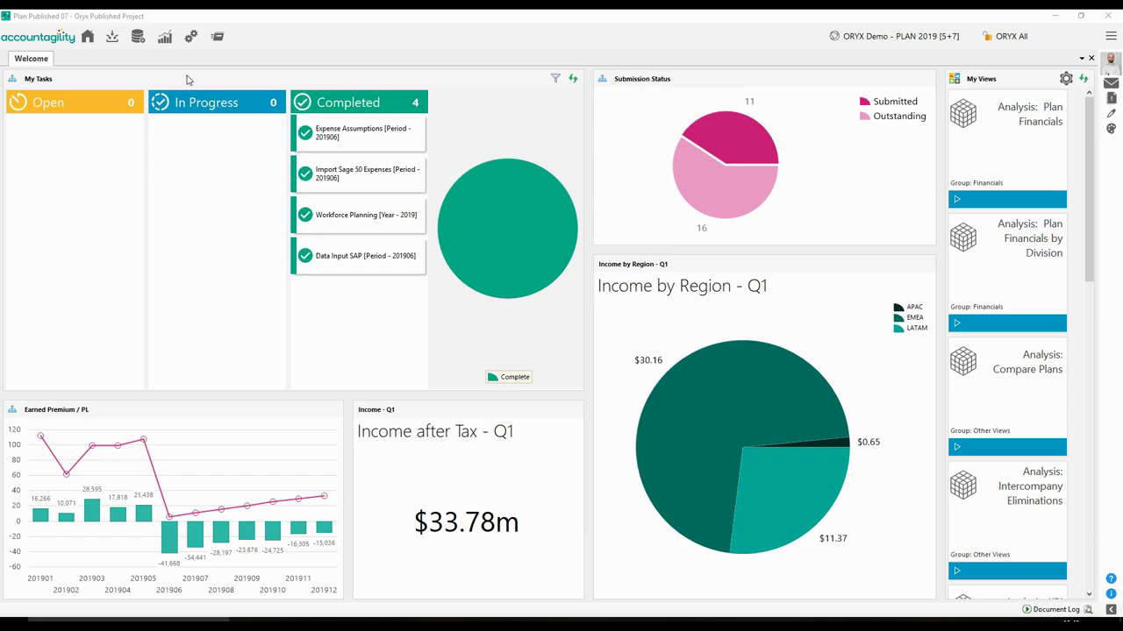
- Run the 02. P&L by Period by MLOB report and view its TOT CORE COMM, TOT CORE CONT and TOT SLK COMM sheets
{"action": "left_click", "coordinate": [164, 36]}
{"action": "left_click", "coordinate": [175, 101]}
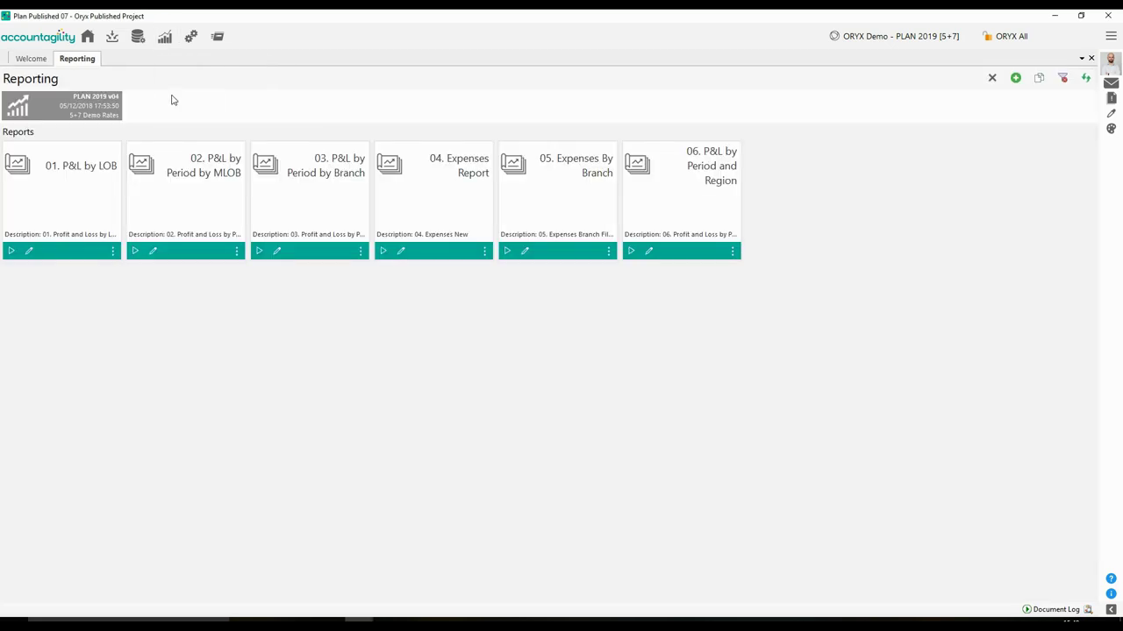
{"action": "left_click", "coordinate": [135, 252]}
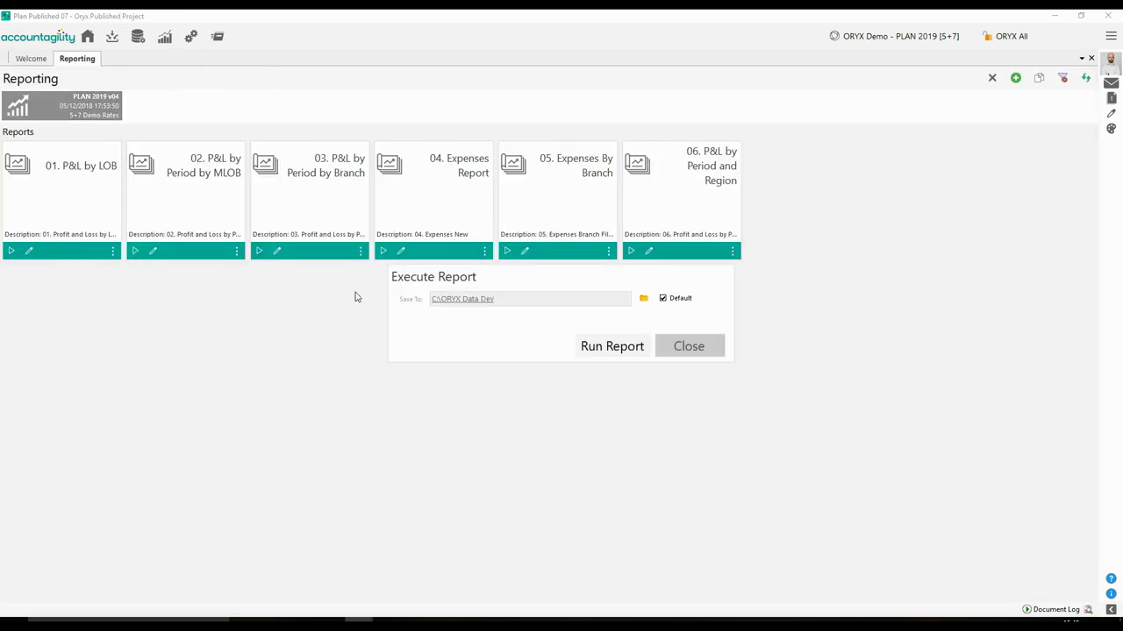
{"action": "left_click", "coordinate": [595, 347]}
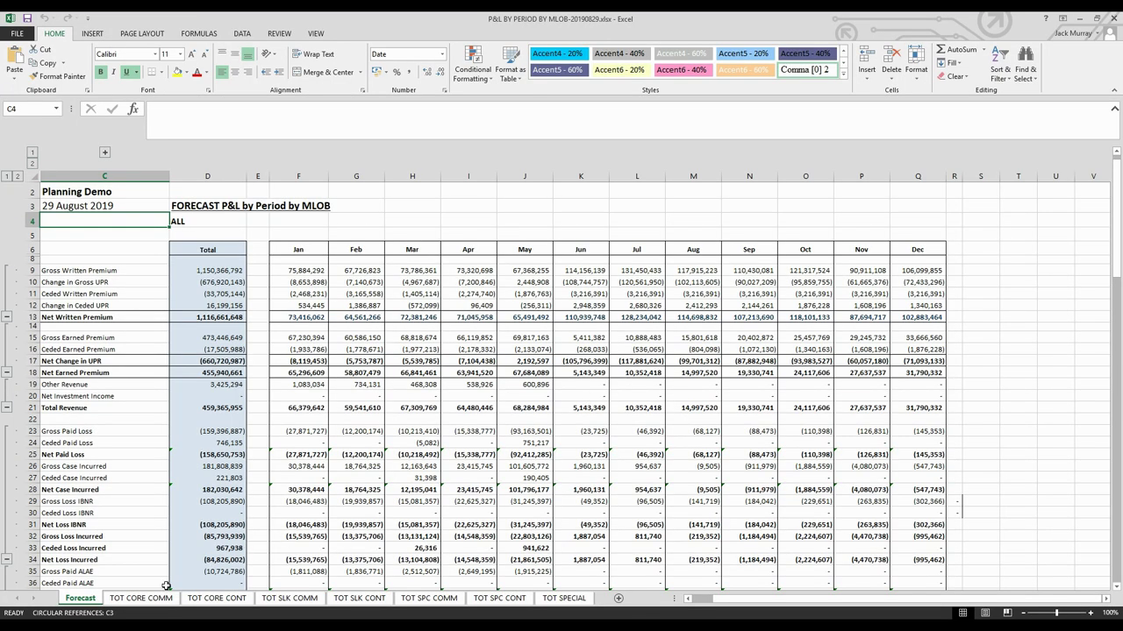
{"action": "left_click", "coordinate": [142, 598]}
{"action": "left_click", "coordinate": [203, 599]}
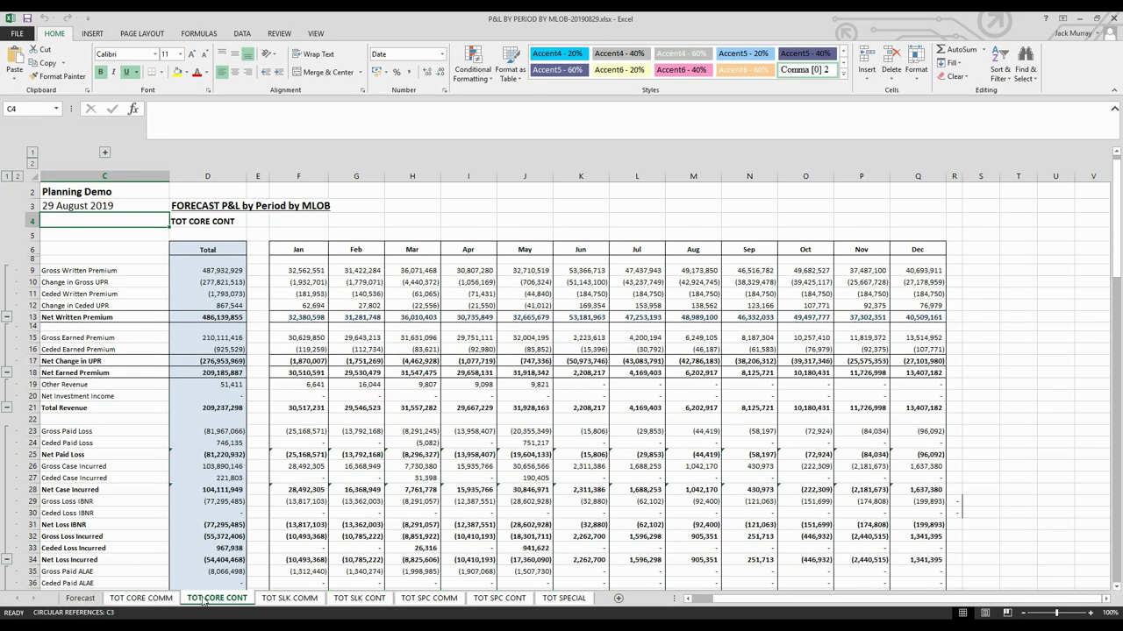
{"action": "left_click", "coordinate": [290, 599]}
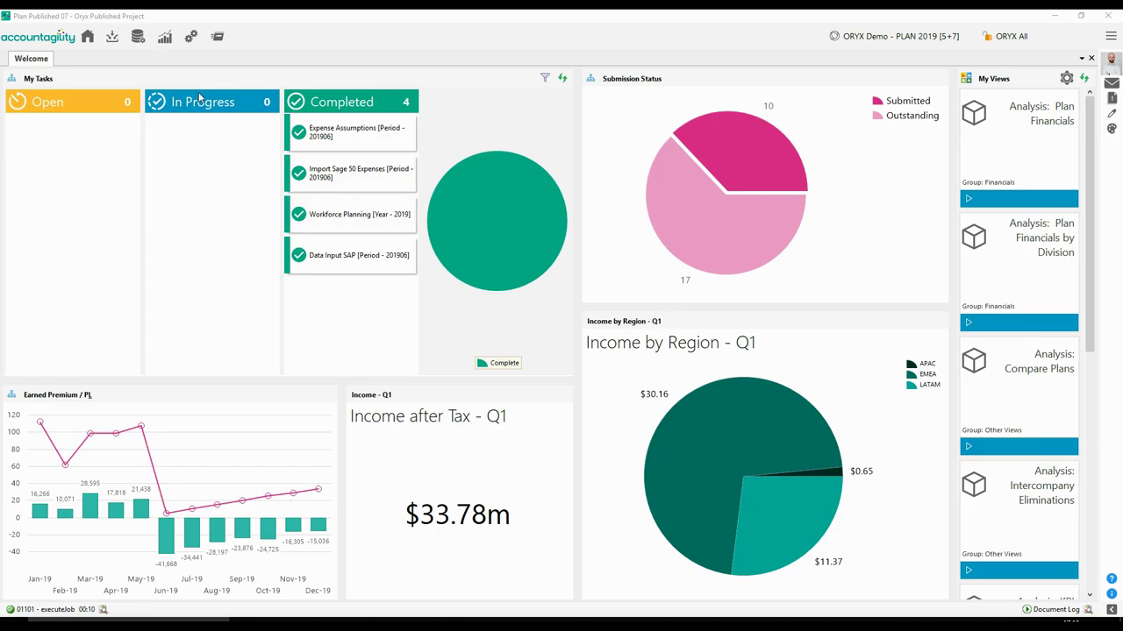
- Open the 17-page December 2019 Board Report from the analysis menu and export it to PDF
{"action": "left_click", "coordinate": [164, 36]}
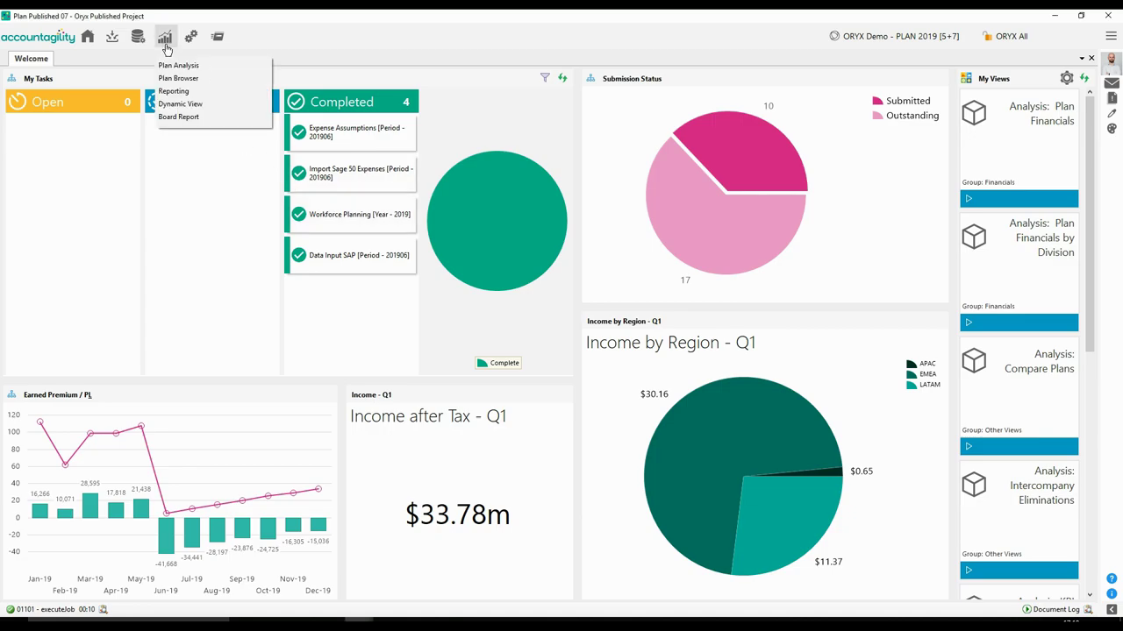
{"action": "left_click", "coordinate": [177, 116]}
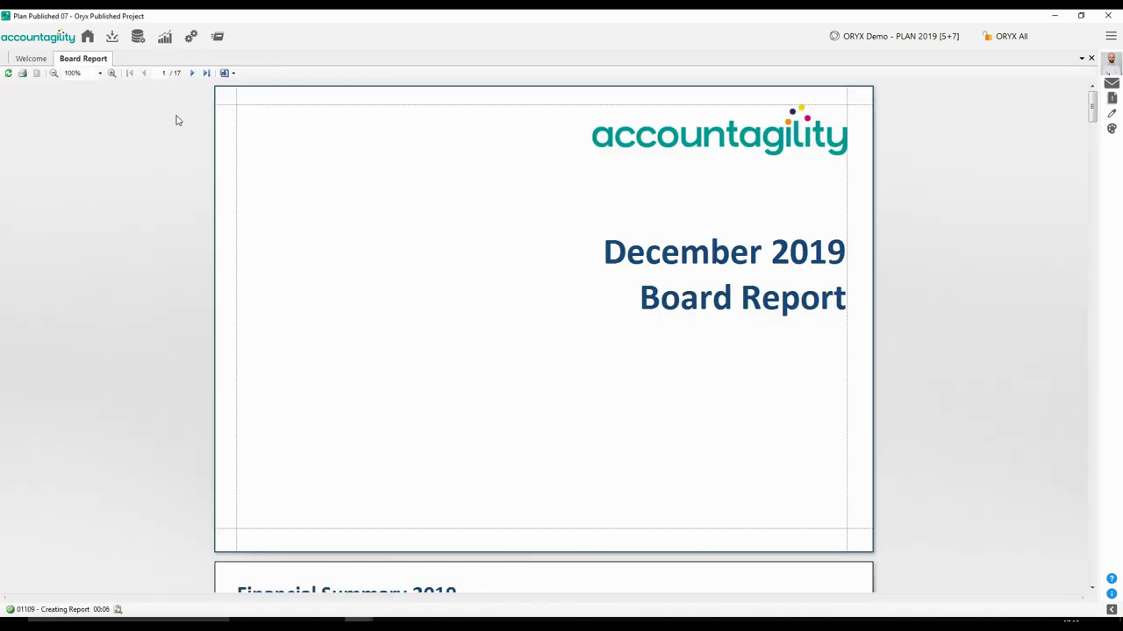
{"action": "scroll", "coordinate": [176, 120], "scroll_direction": "down", "scroll_amount": 5}
{"action": "left_click", "coordinate": [224, 72]}
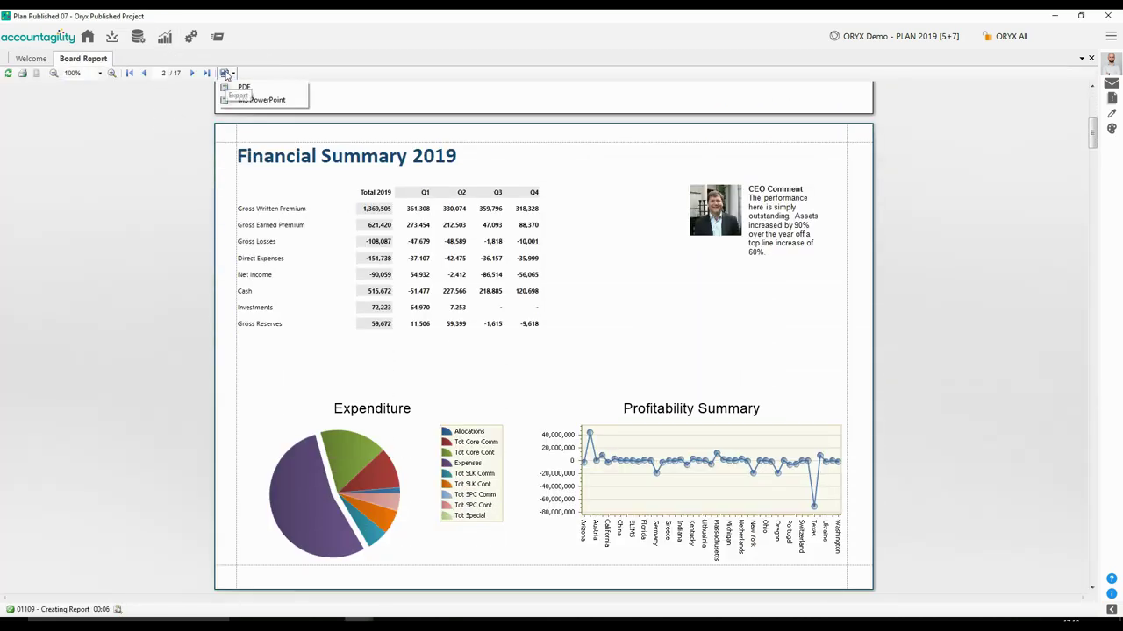
{"action": "left_click", "coordinate": [237, 85]}
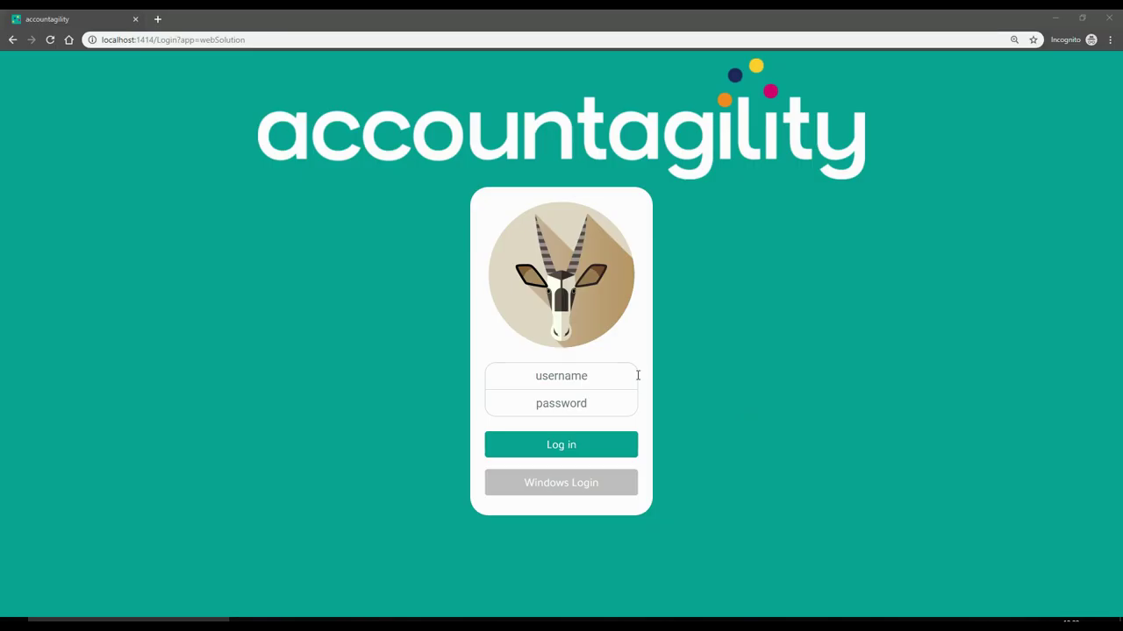
- Sign in to ORYX Web with the account username and password
{"action": "left_click", "coordinate": [637, 371]}
{"action": "key", "text": "Tab"}
{"action": "type", "text": "p"}
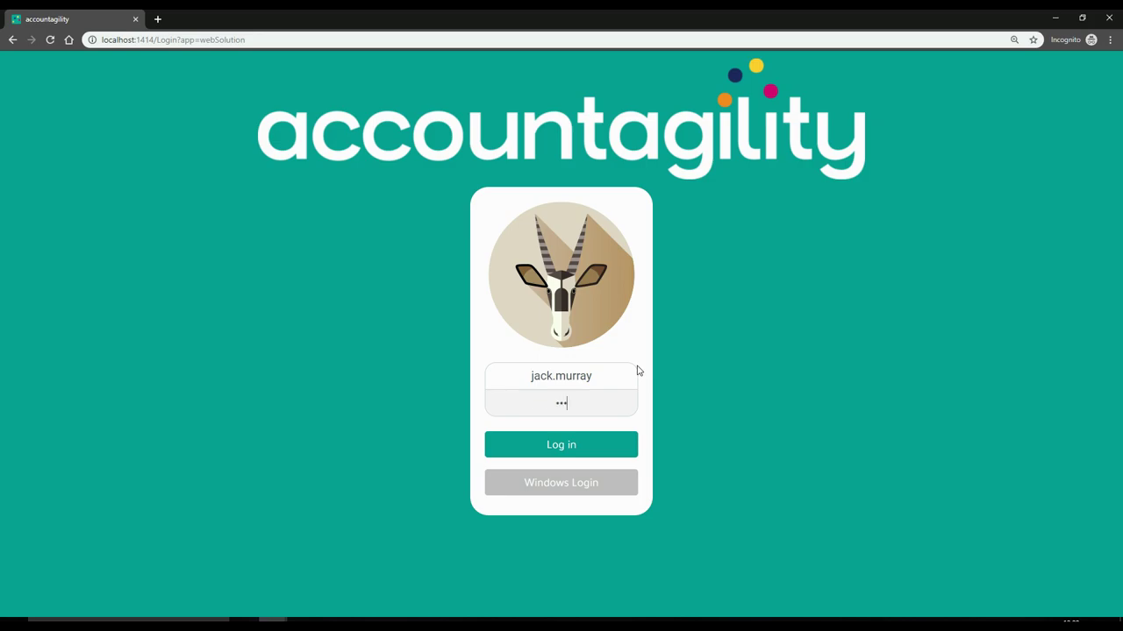
{"action": "key", "text": "Return"}
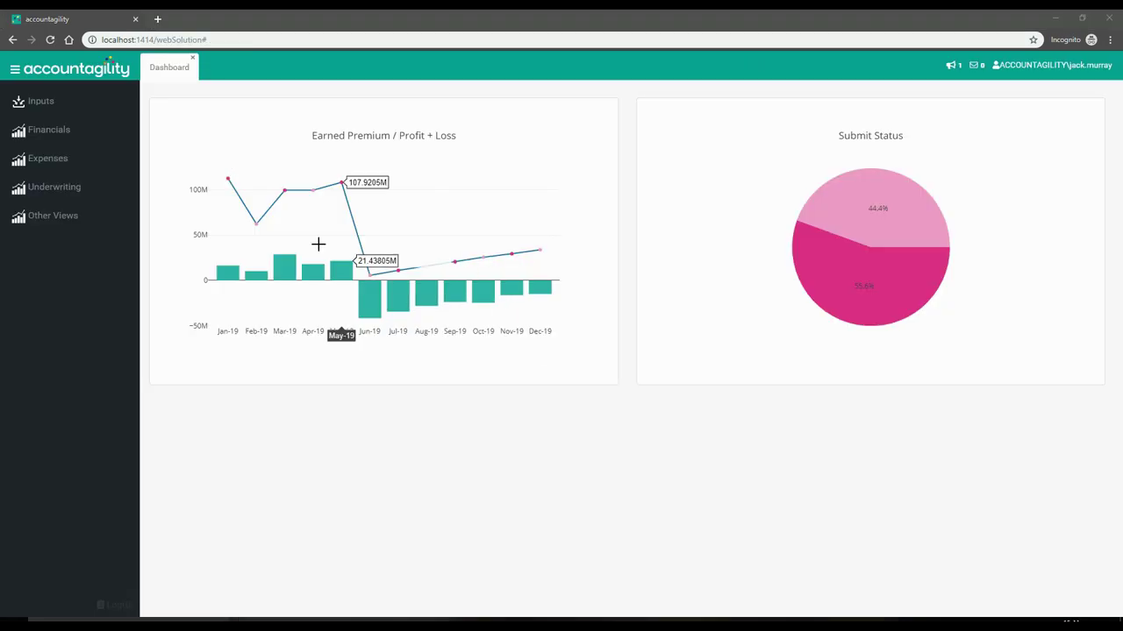
- Open the Financials > Plan Financials balance sheet, export it to Excel, and open the download
{"action": "left_click", "coordinate": [99, 132]}
{"action": "left_click", "coordinate": [76, 153]}
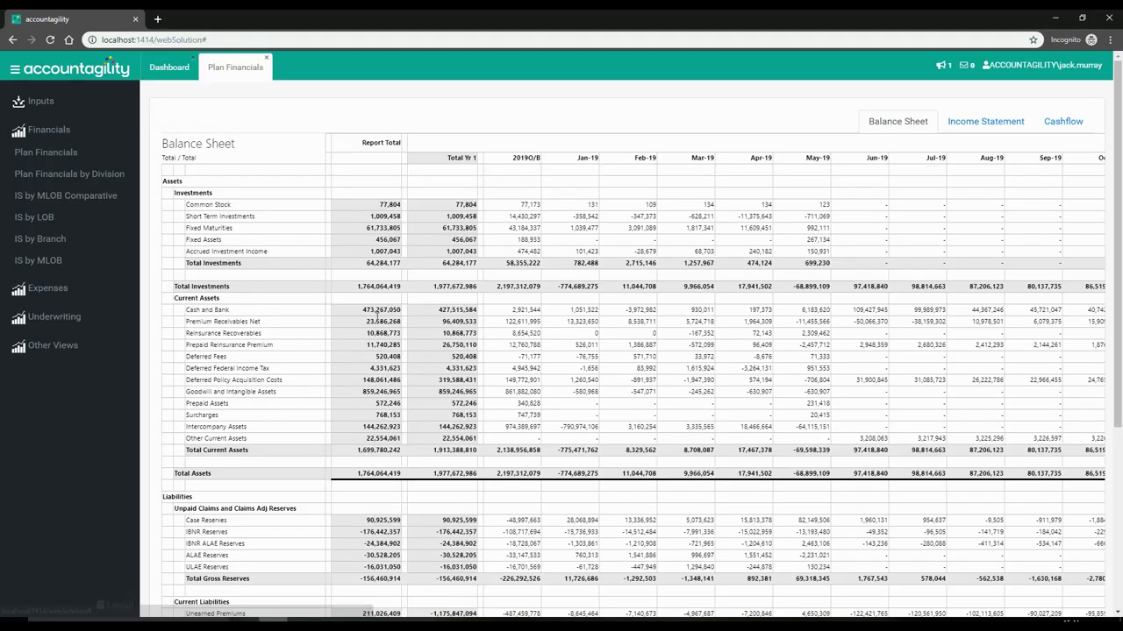
{"action": "scroll", "coordinate": [562, 379], "scroll_direction": "down", "scroll_amount": 3}
{"action": "left_click", "coordinate": [639, 381]}
{"action": "right_click", "coordinate": [643, 382]}
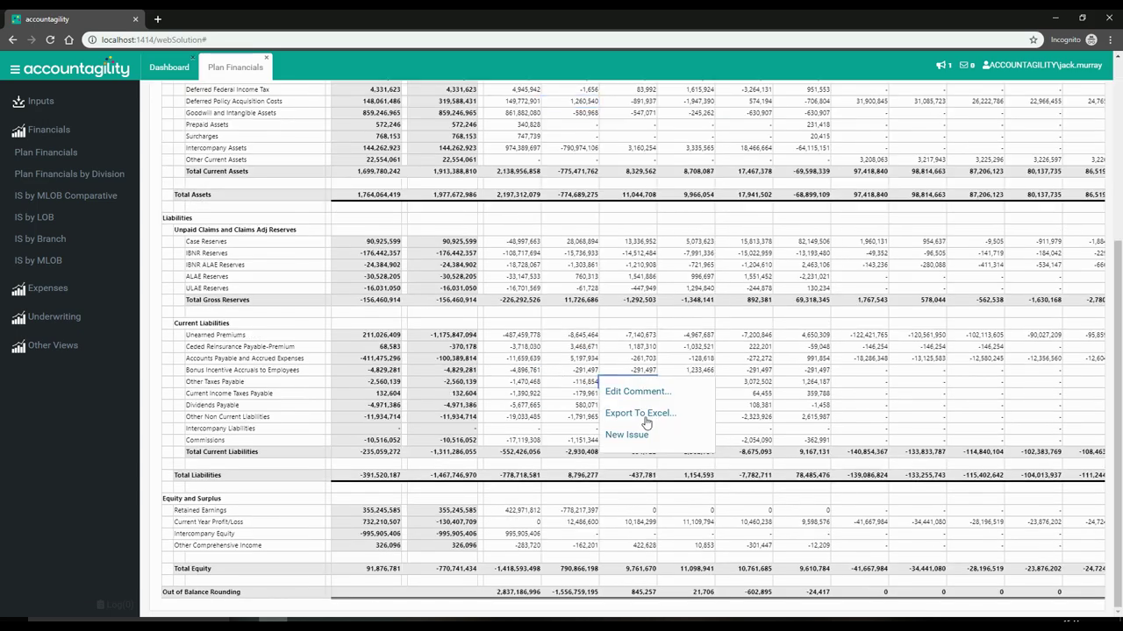
{"action": "left_click", "coordinate": [645, 417]}
{"action": "left_click", "coordinate": [89, 604]}
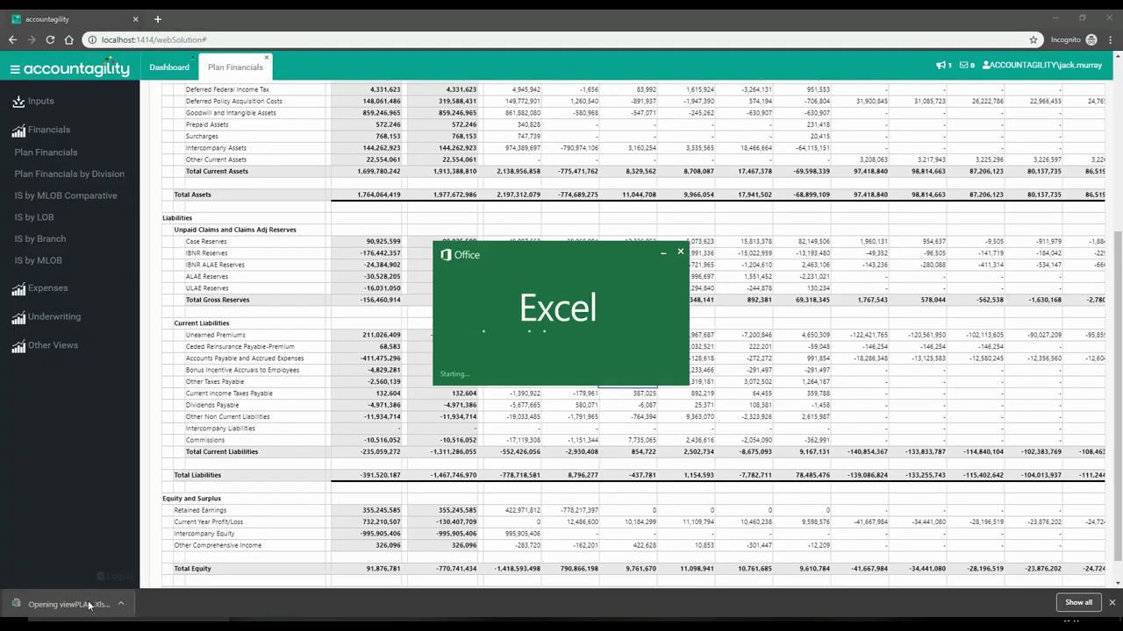